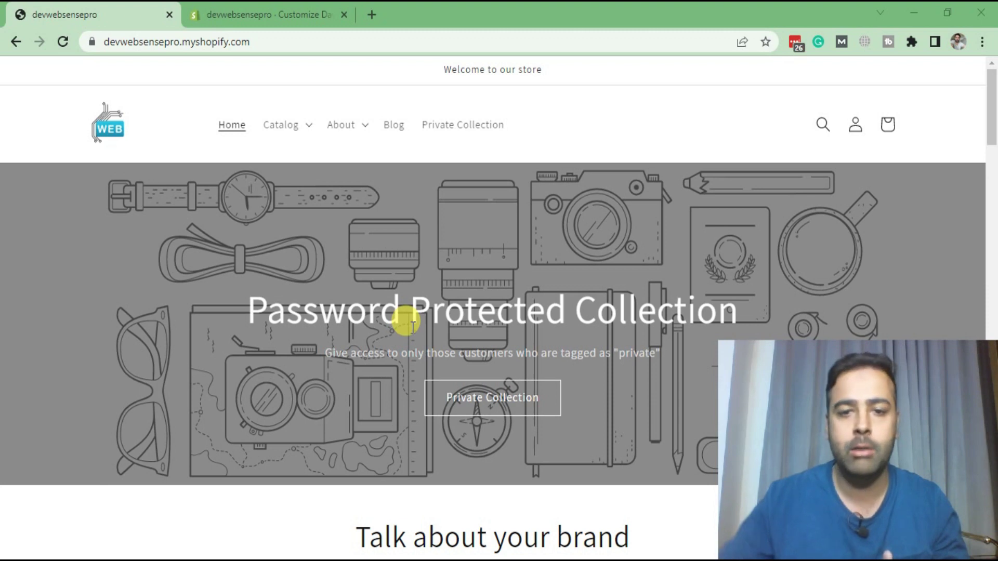
View the storefront's Private Collection page, which asks visitors to log in
click(485, 138)
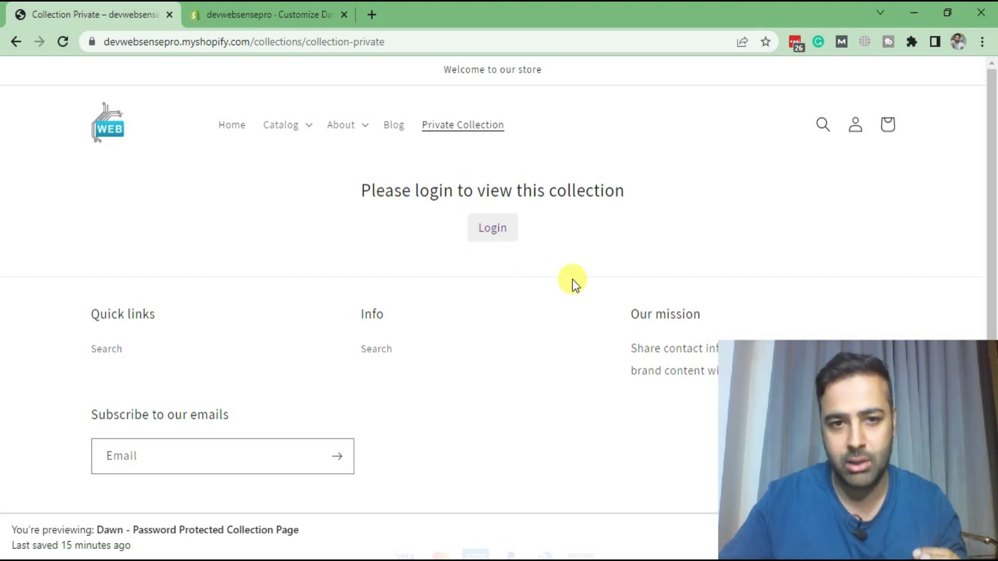
Sign in on the customer login page with the saved email and password, getting an incorrect-credentials error
click(492, 236)
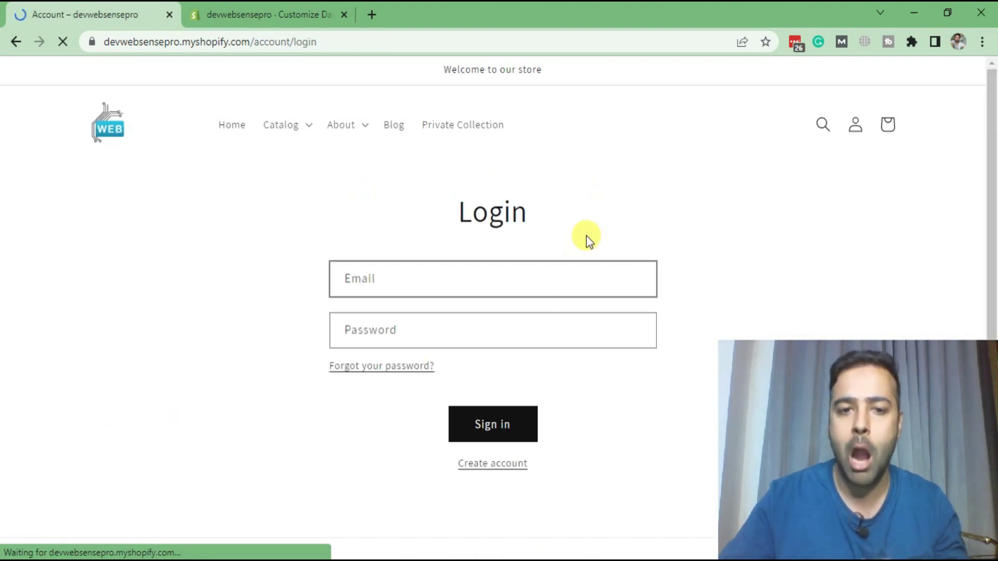
click(554, 285)
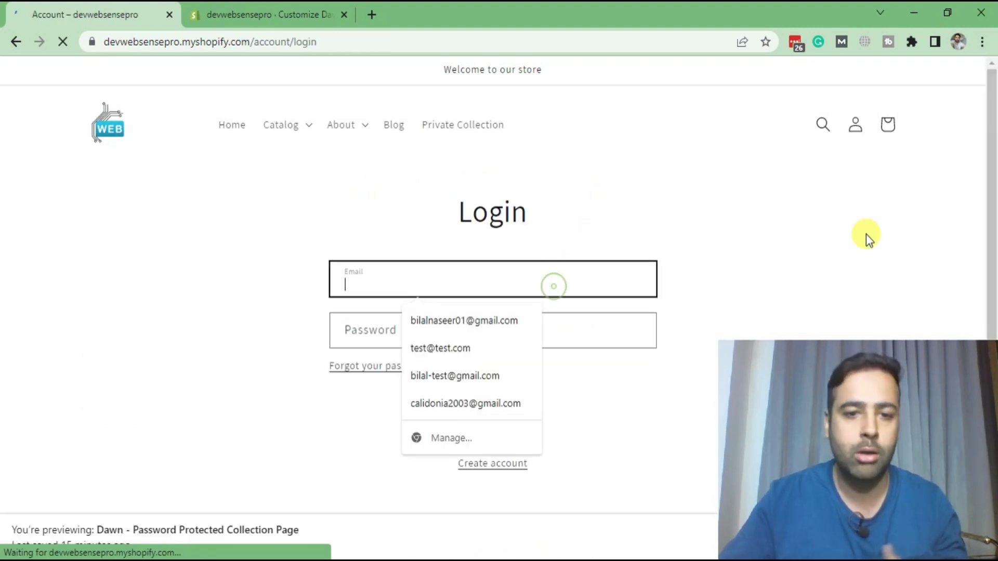
key(Down)
key(Return)
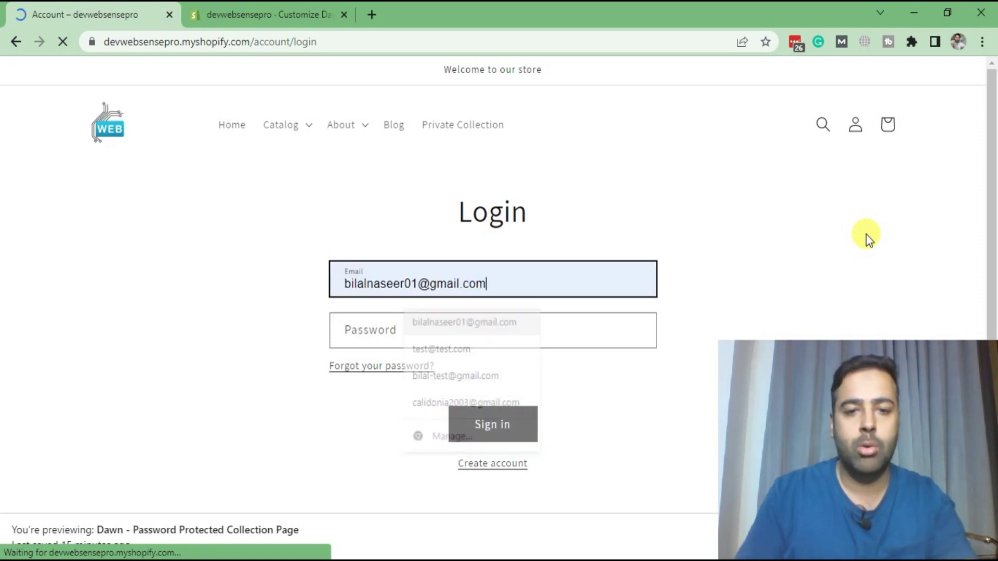
key(Tab)
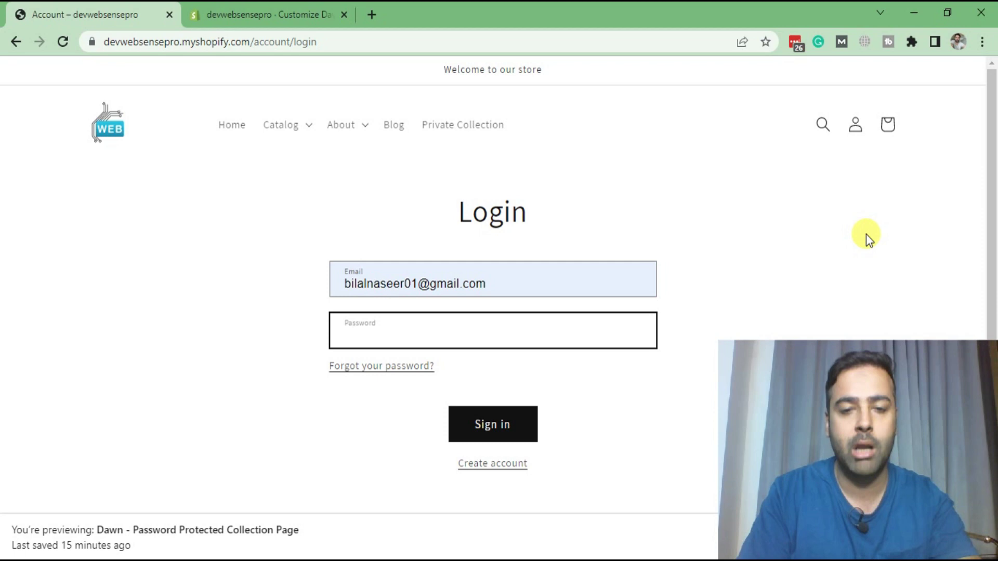
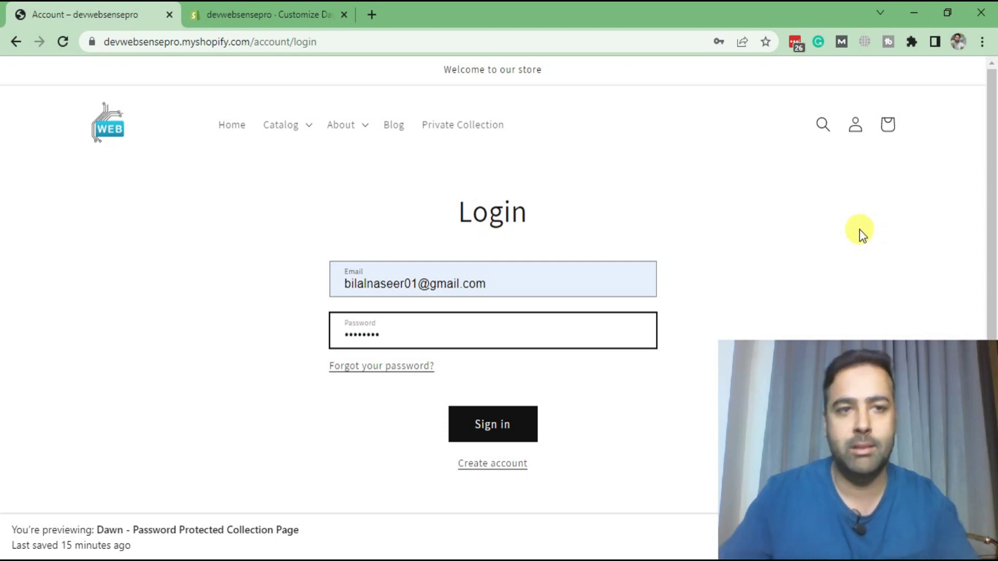
click(507, 435)
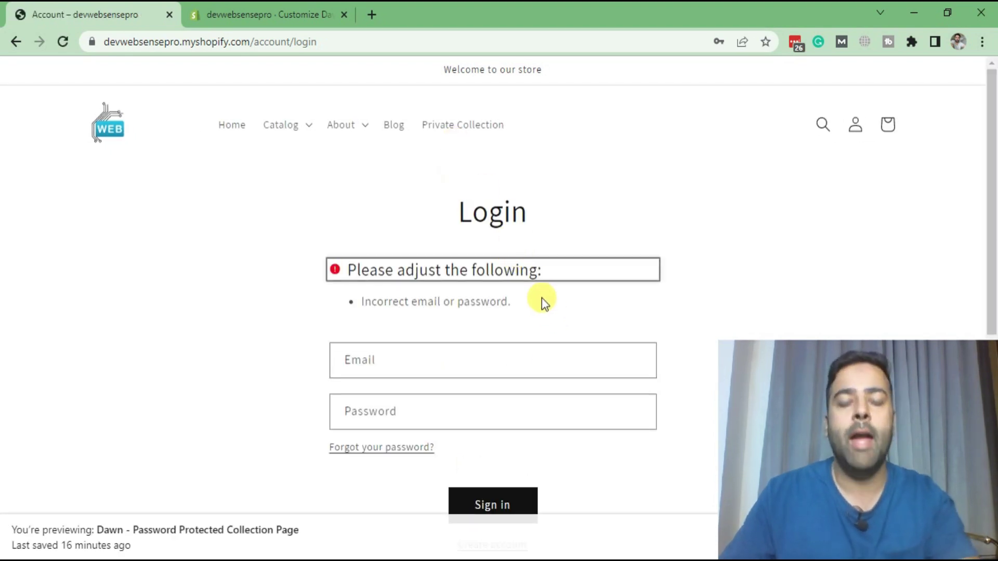
Re-enter the saved customer email and password and sign in successfully
click(542, 362)
click(463, 407)
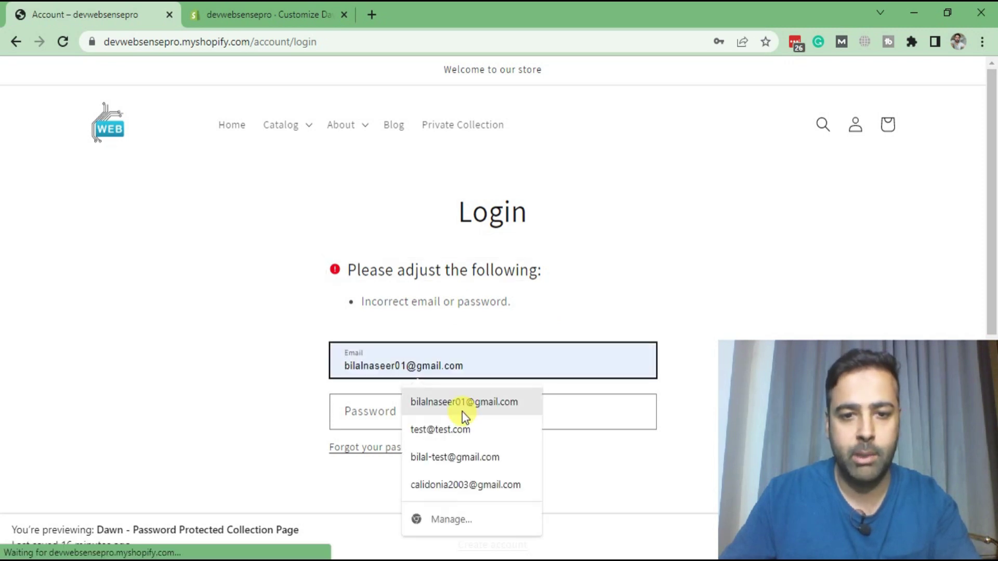
click(640, 403)
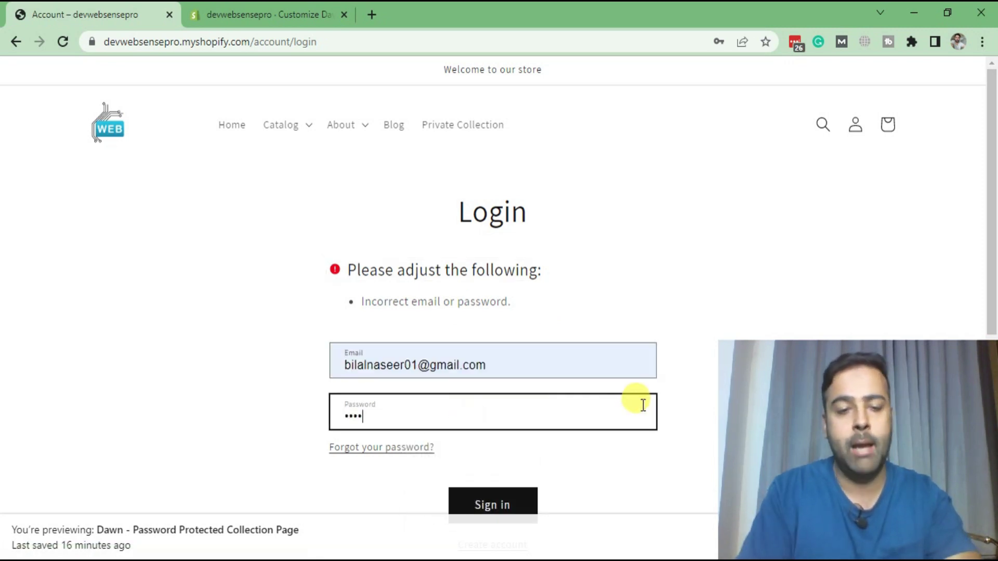
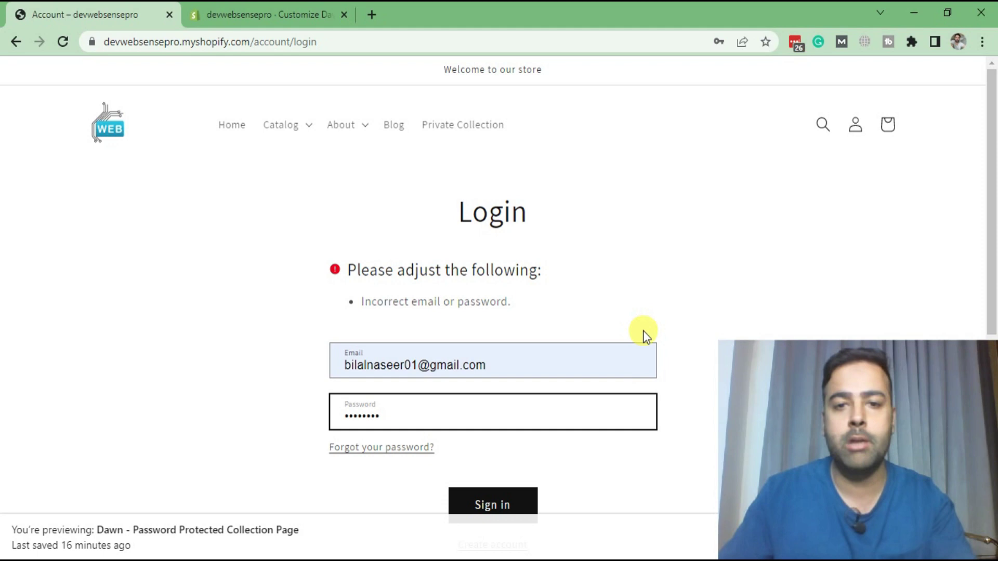
click(520, 499)
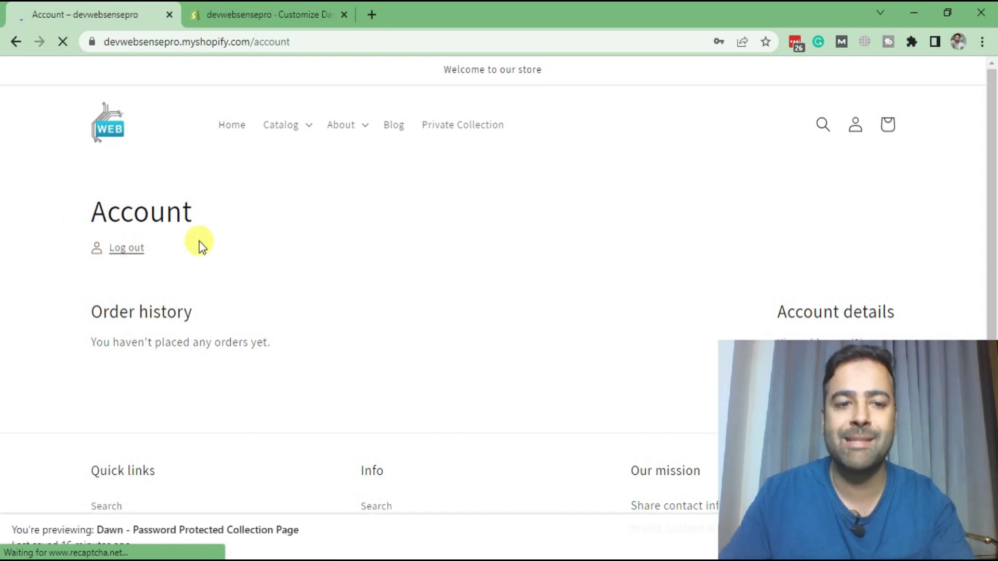
View the Blue Tshirt in the Private Collection as a logged-in customer, then log out via the account page
click(462, 129)
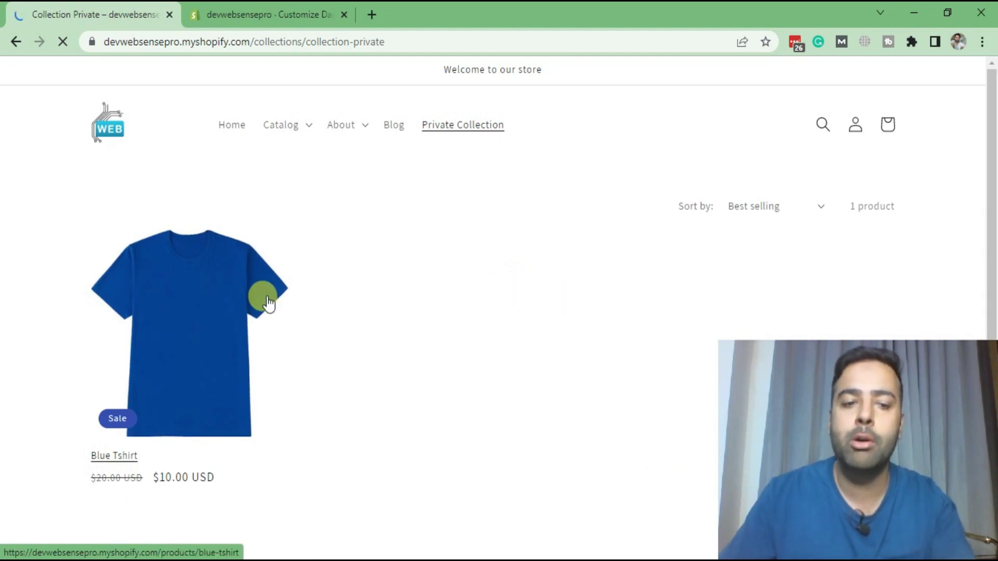
click(263, 302)
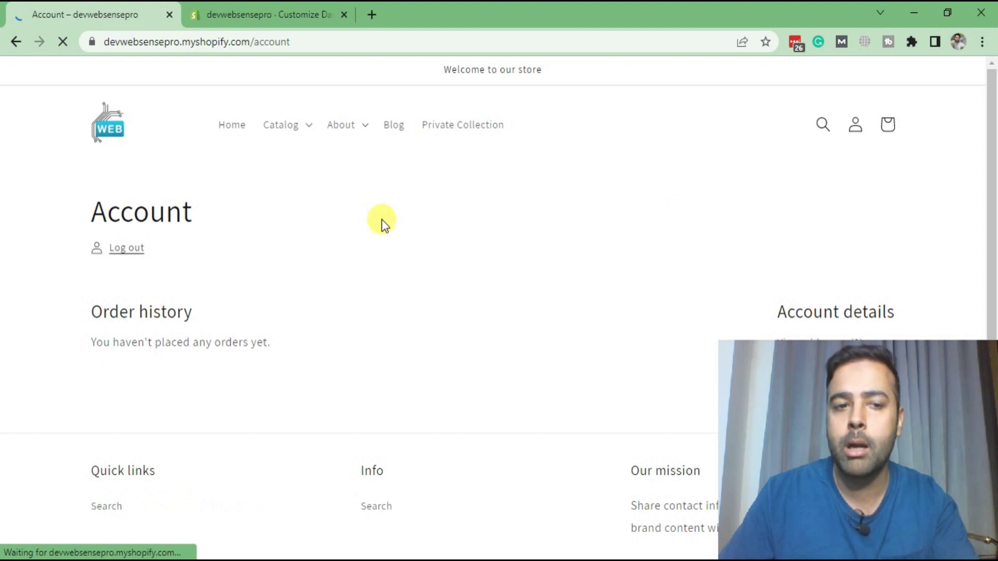
click(126, 250)
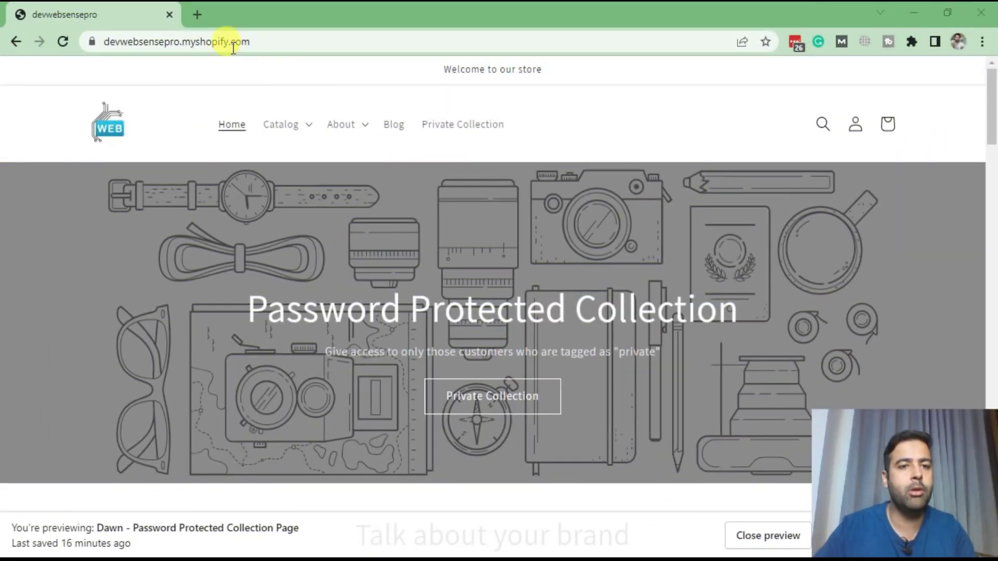
Load the store's /admin address in a new browser tab using the copied store URL
click(232, 41)
key(ctrl+c)
click(197, 14)
key(ctrl+v)
text(admi)
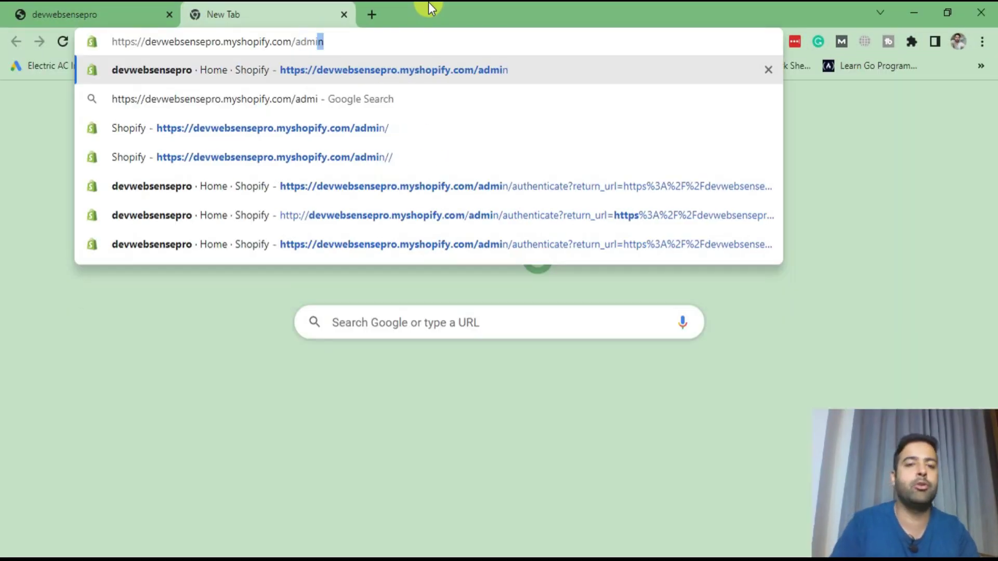
key(Return)
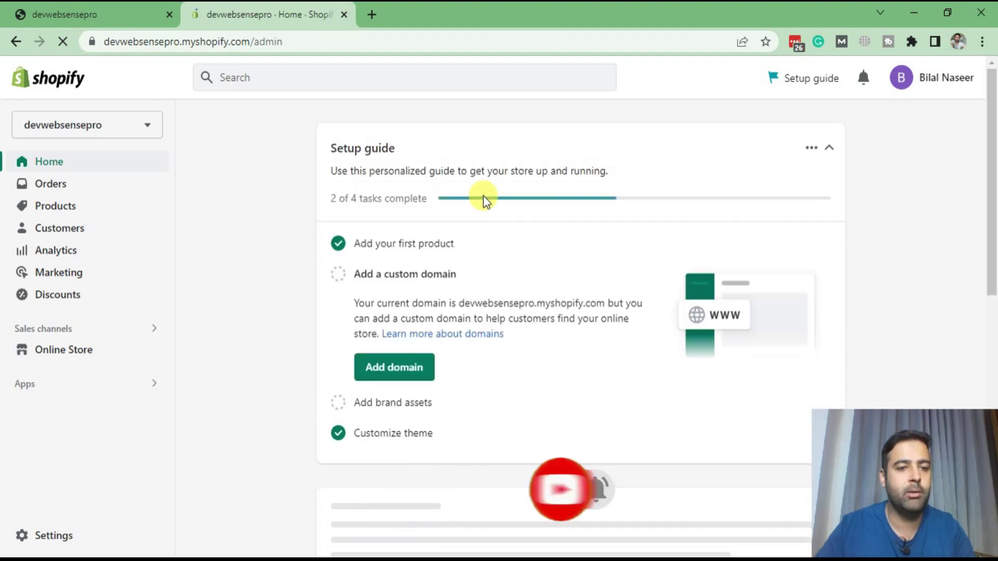
Go to the Online Store Themes page showing the current Dawn password-protected theme
click(84, 361)
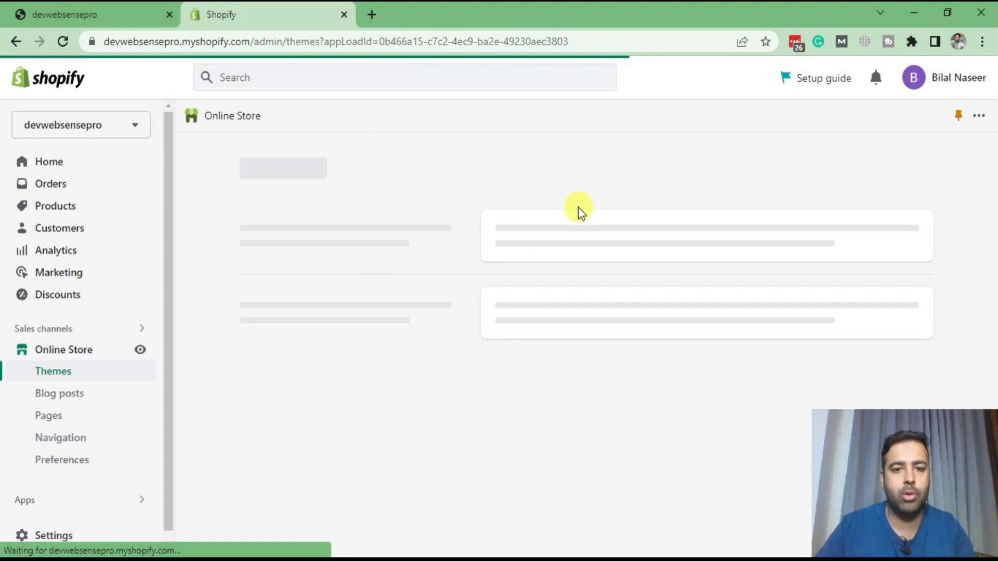
scroll(574, 191, down, 4)
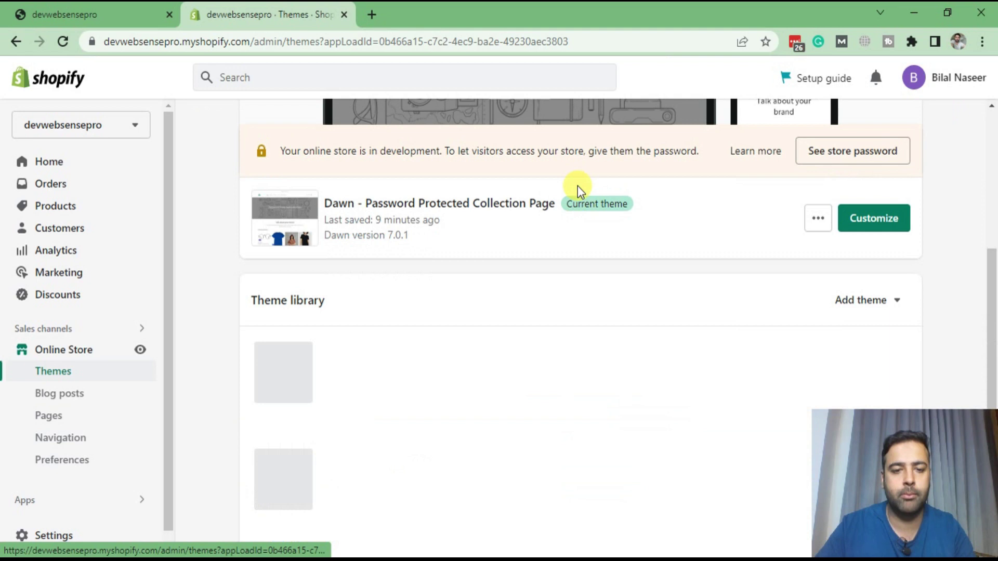
scroll(596, 223, down, 2)
scroll(596, 218, up, 2)
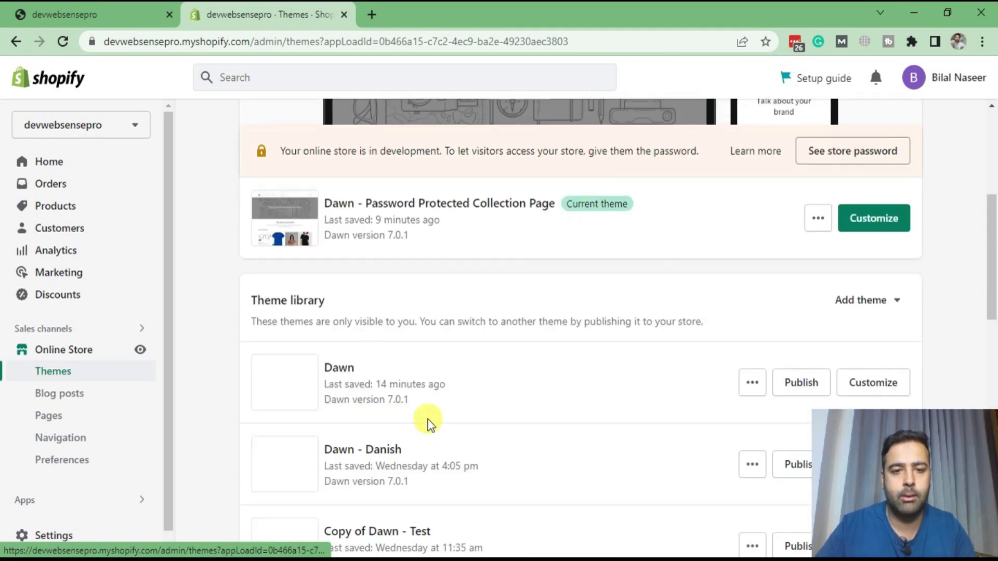
drag(456, 390, 312, 383)
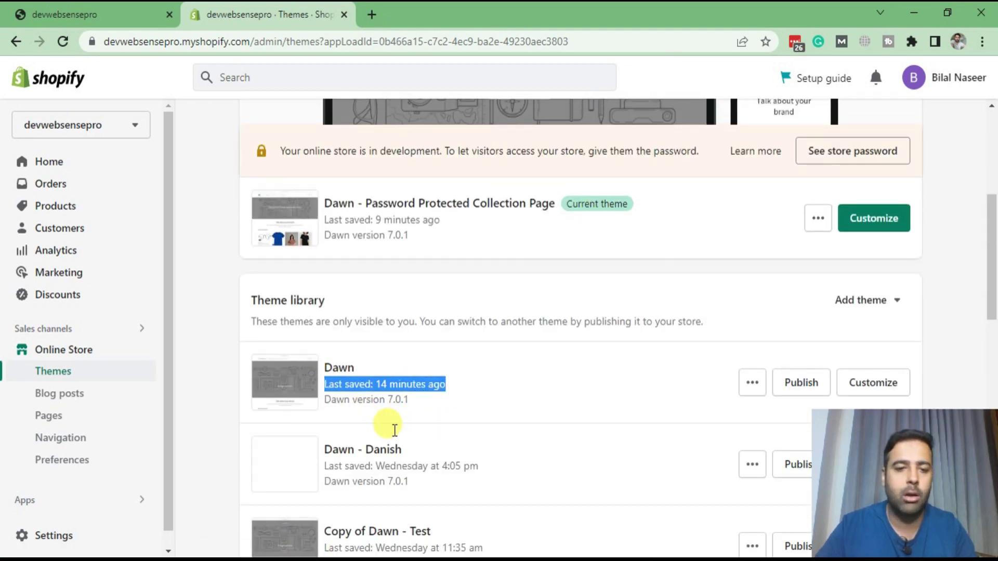
drag(410, 413, 312, 386)
click(433, 420)
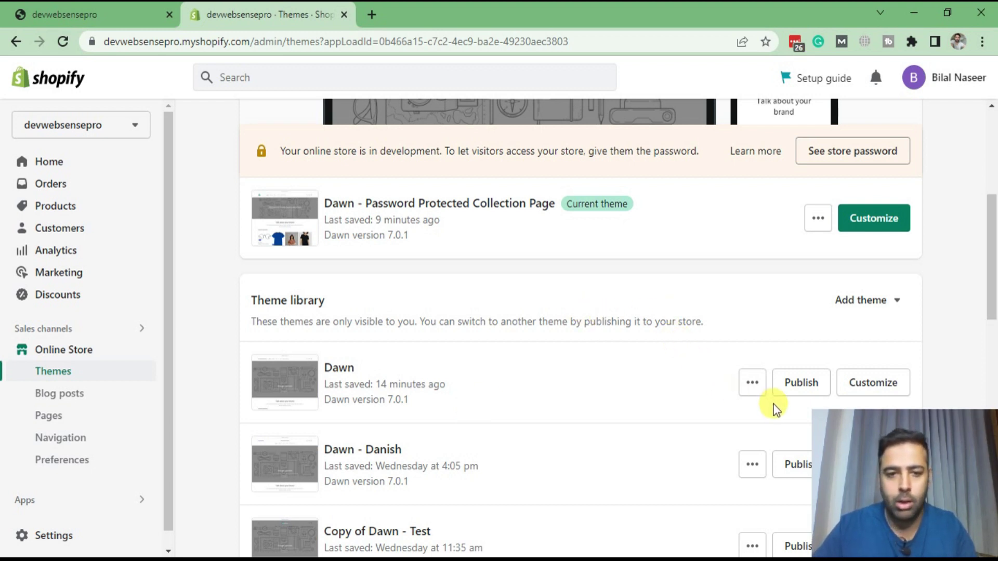
click(750, 388)
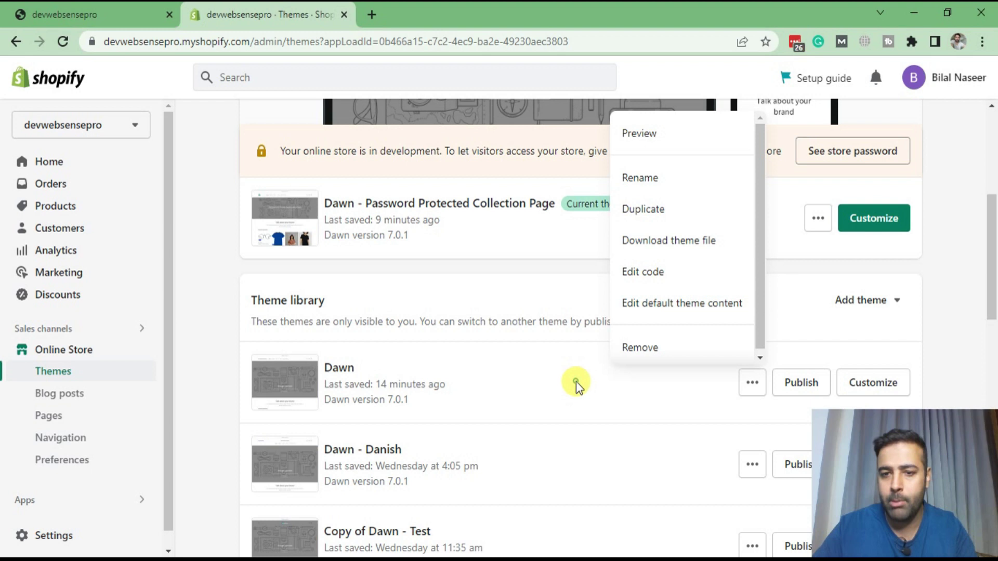
click(574, 383)
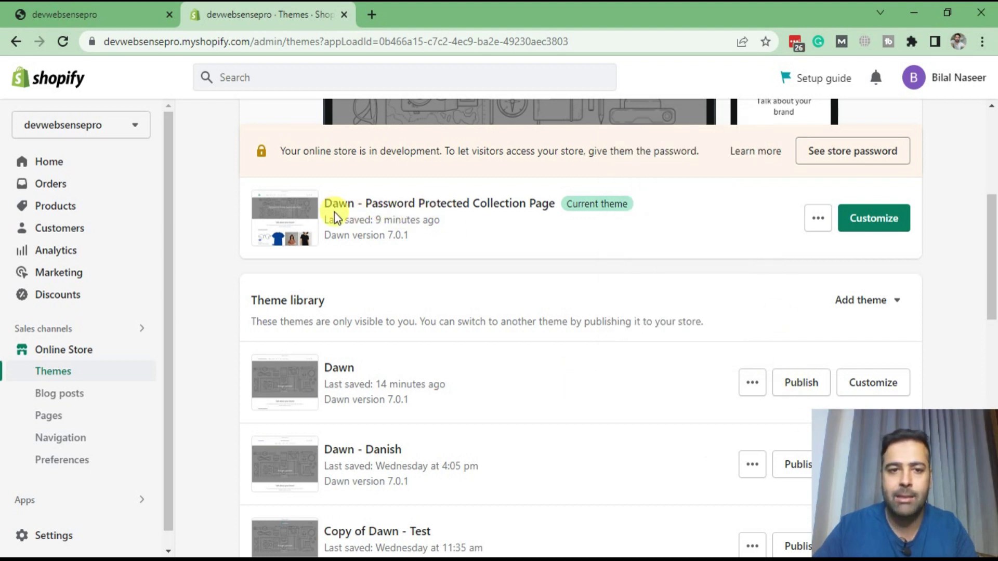
drag(324, 212, 554, 205)
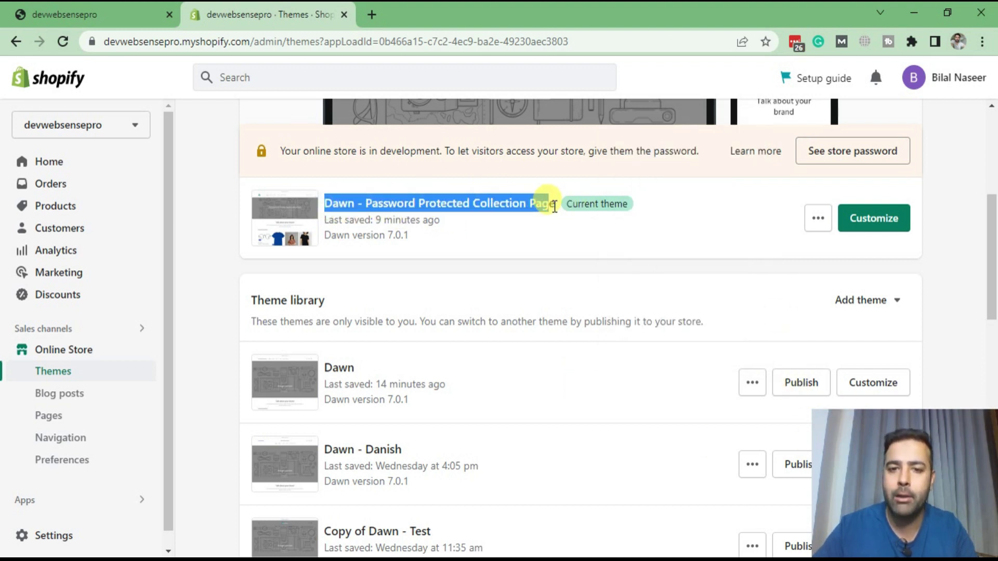
click(552, 221)
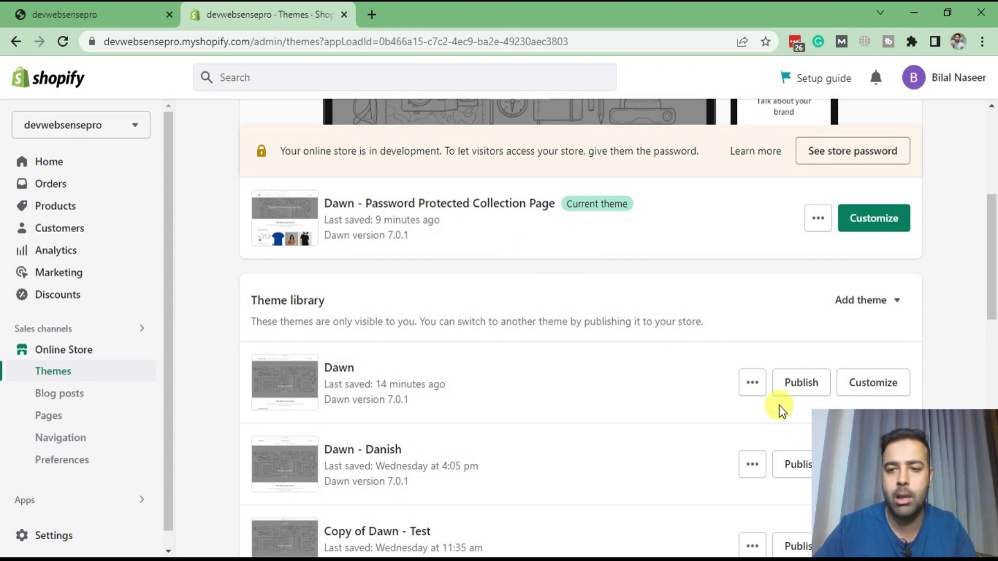
Publish the plain Dawn theme as the current theme, replacing the password-protected one
click(784, 383)
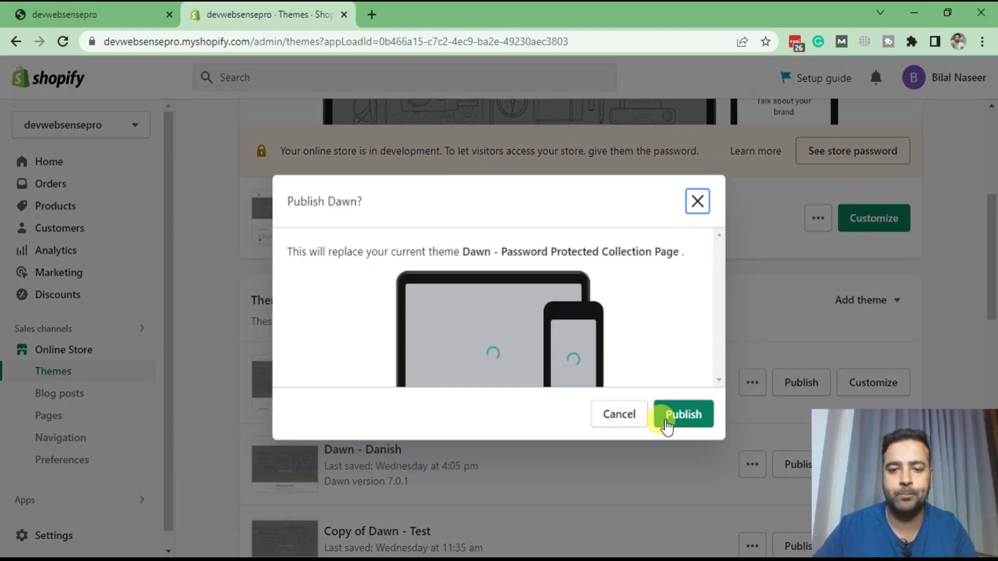
click(670, 417)
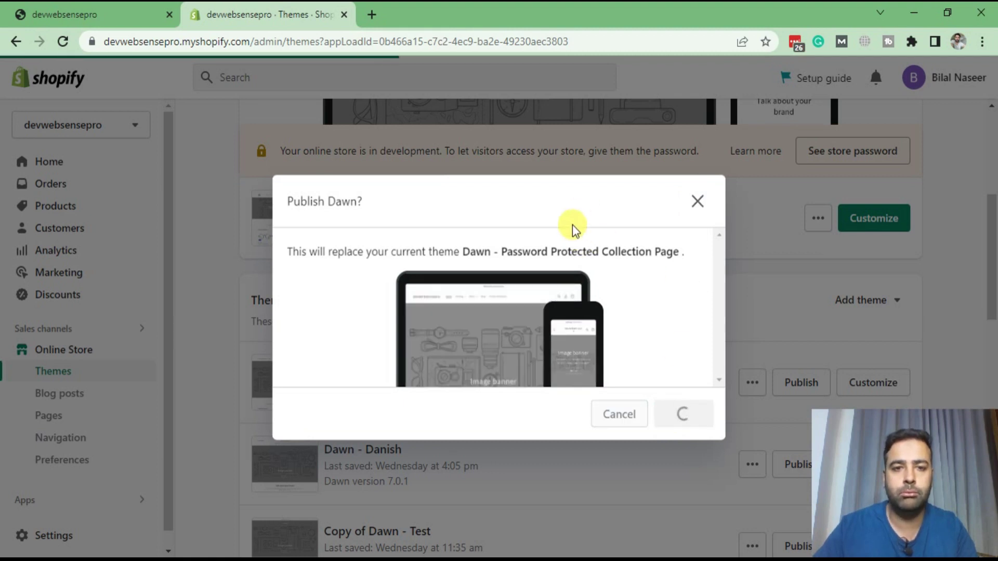
scroll(523, 234, up, 2)
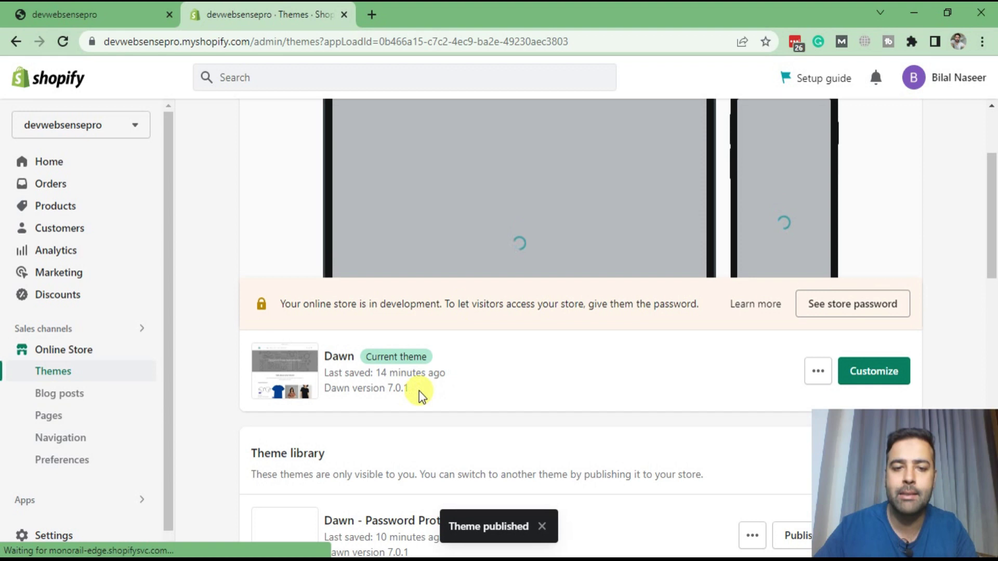
drag(449, 376, 320, 353)
click(531, 378)
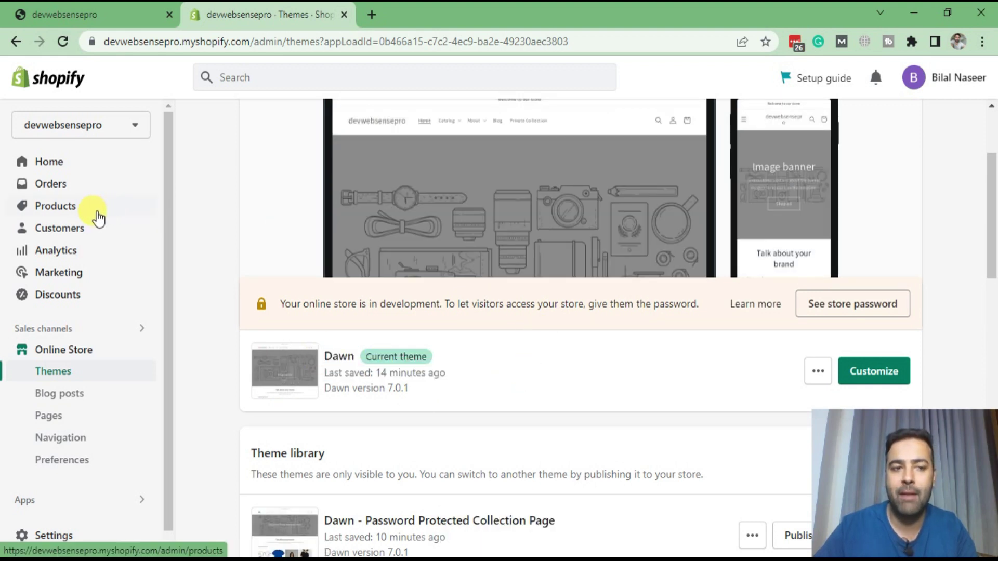
Bring up the admin's collections list, including Collection Private, in a new browser tab
click(97, 216)
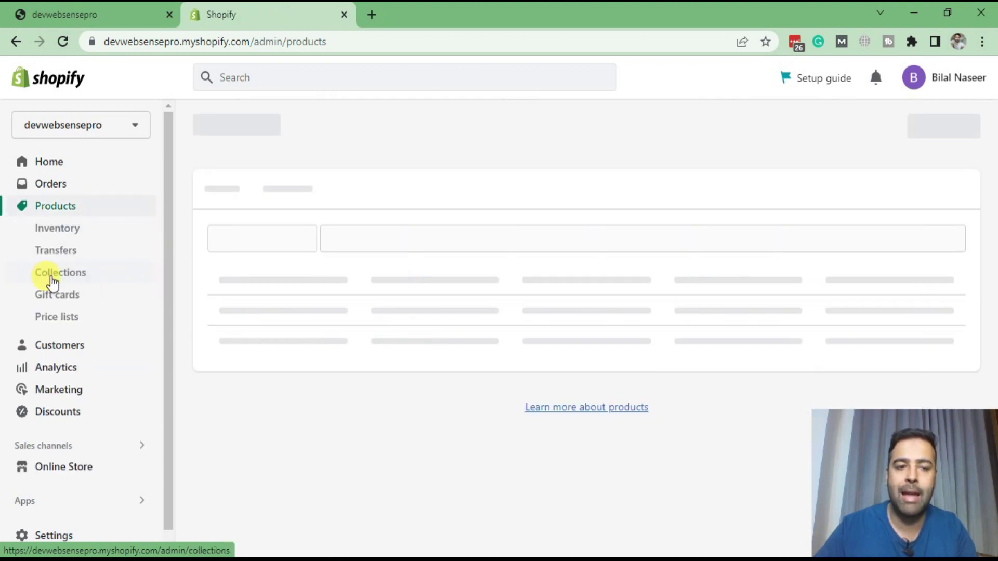
right_click(52, 281)
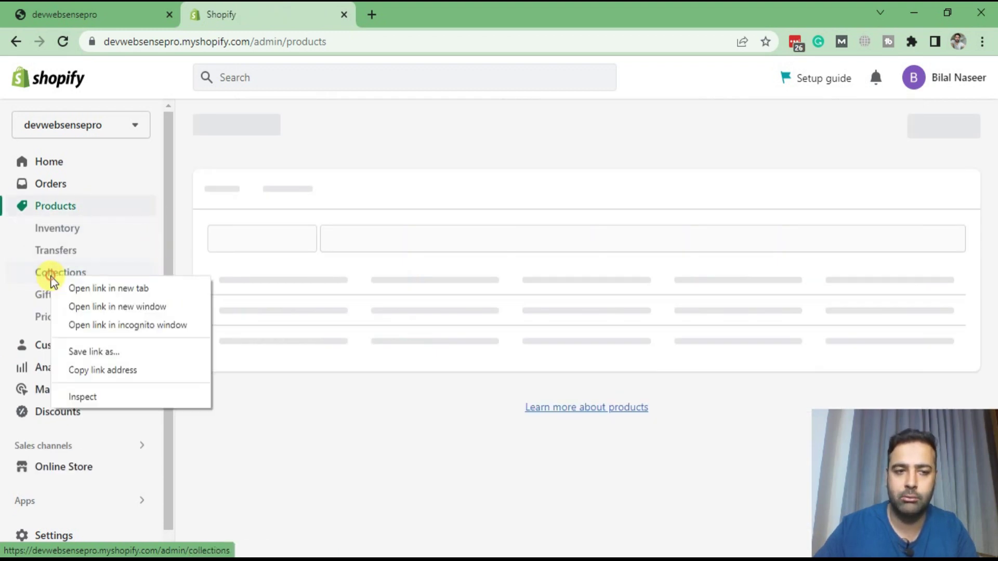
click(71, 294)
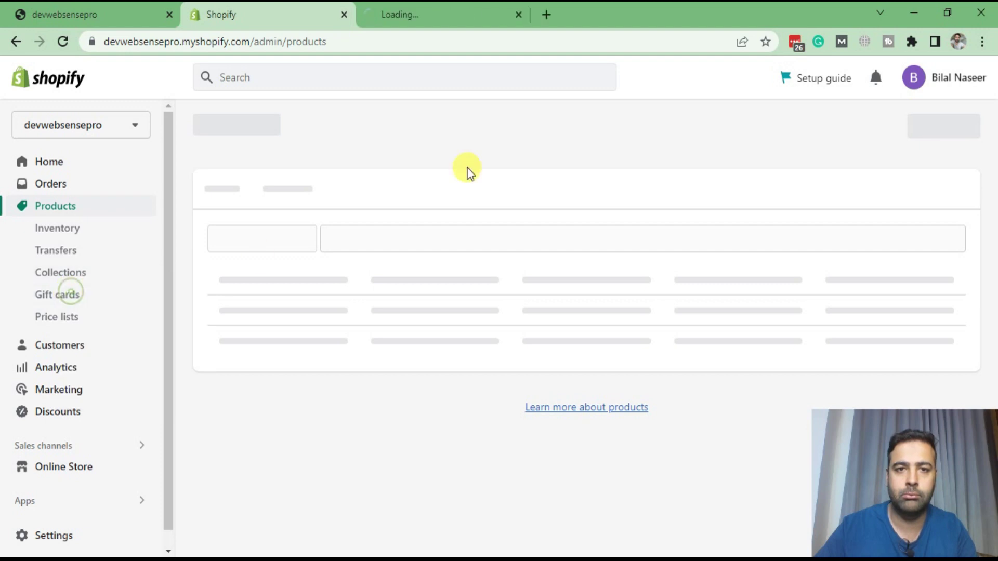
click(455, 14)
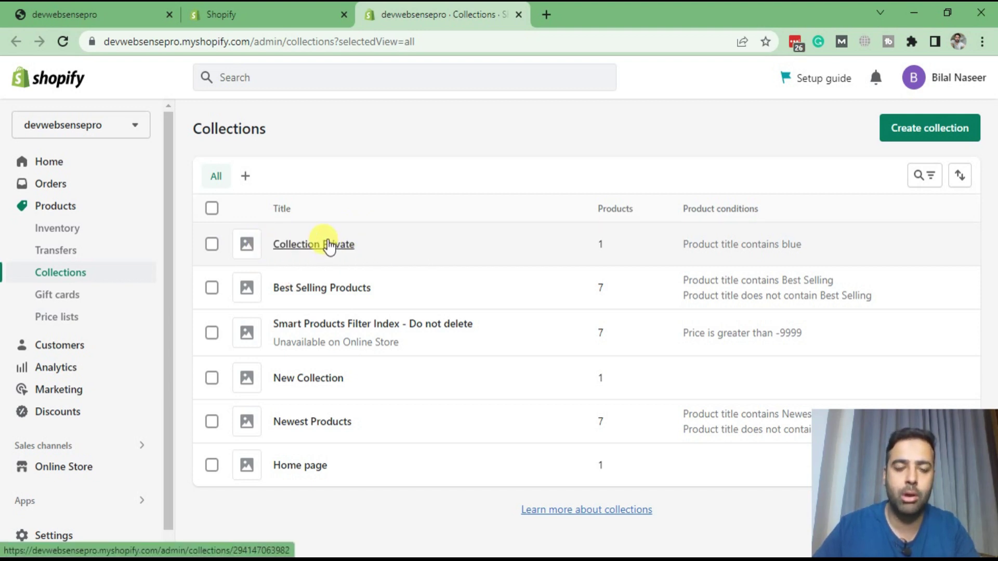
Review Collection Private's title-contains-blue condition matching Blue Tshirt, then head to Themes in the other tab
click(292, 246)
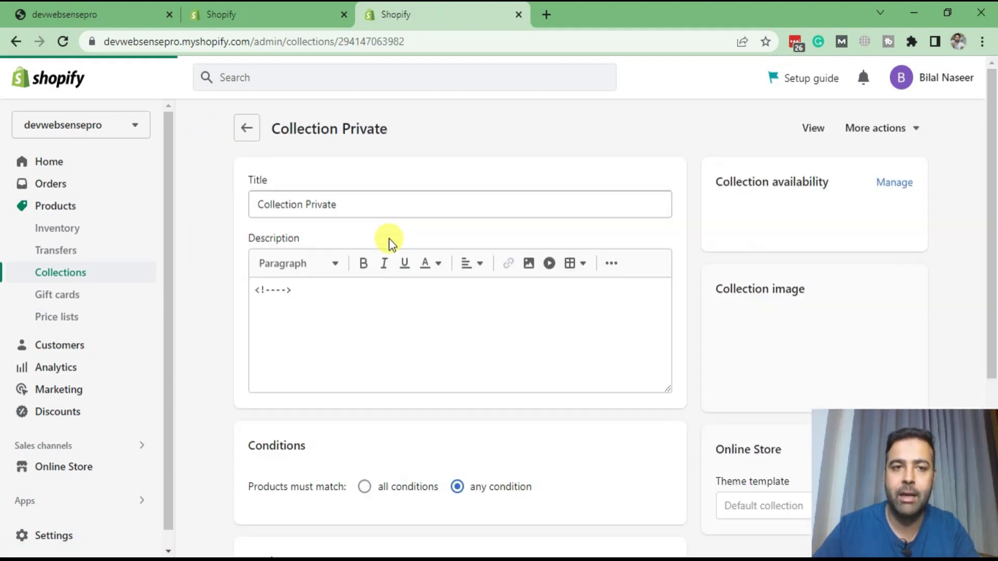
scroll(780, 257, down, 3)
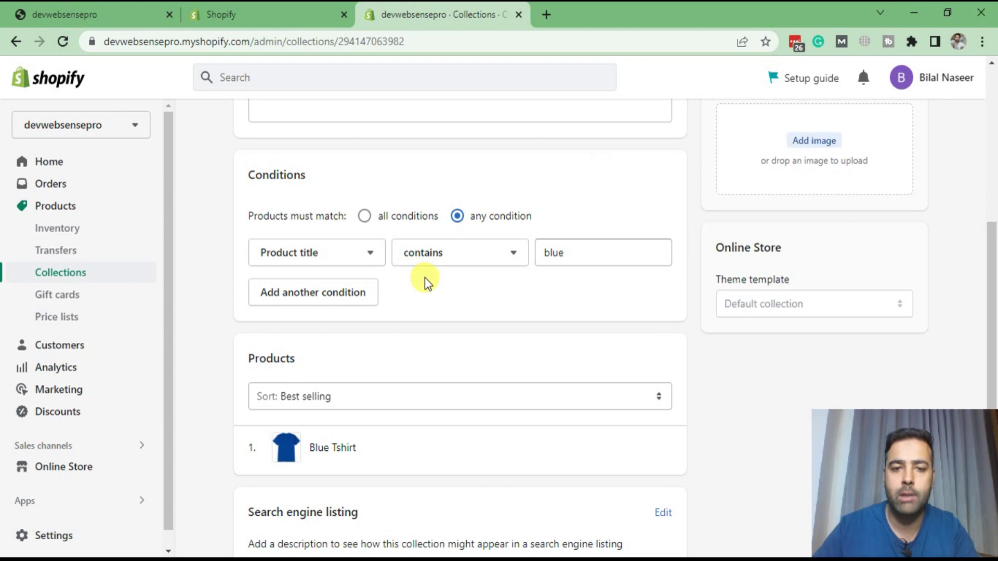
scroll(351, 327, down, 2)
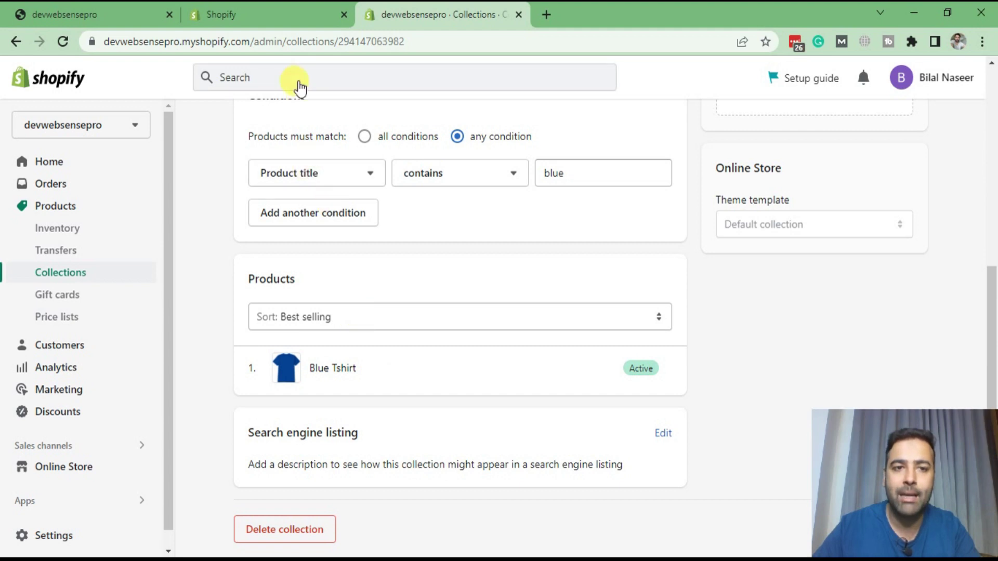
click(285, 16)
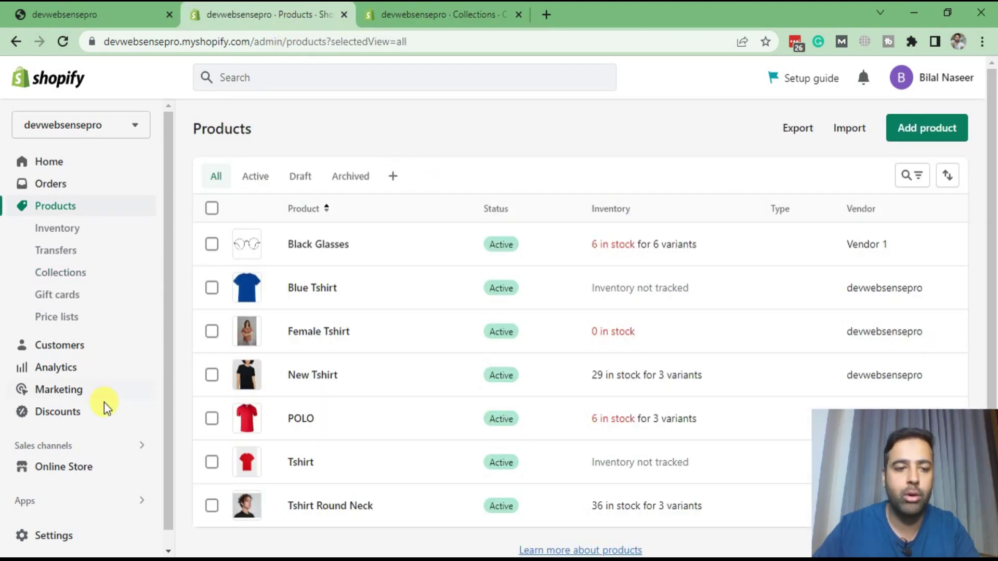
click(80, 469)
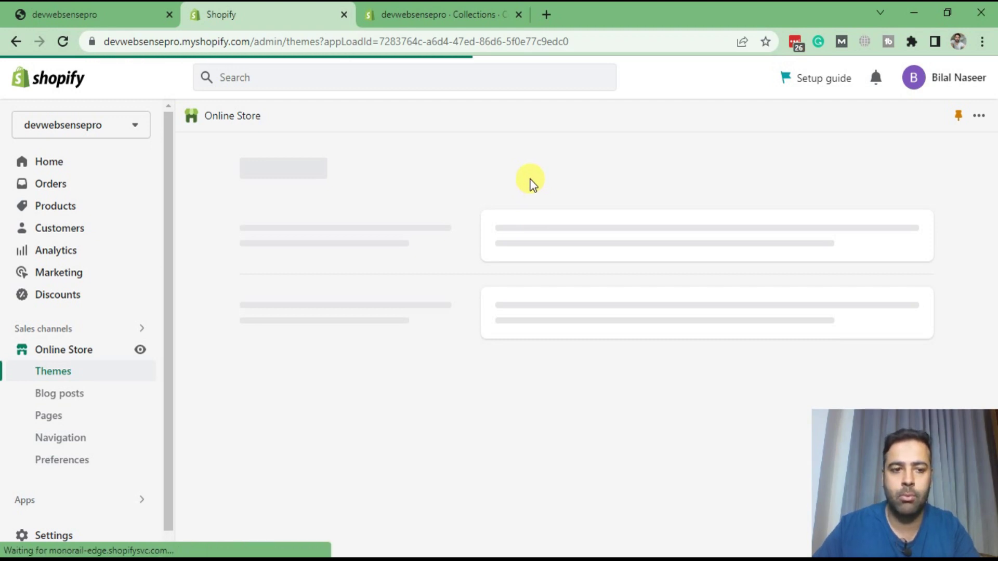
scroll(635, 184, down, 4)
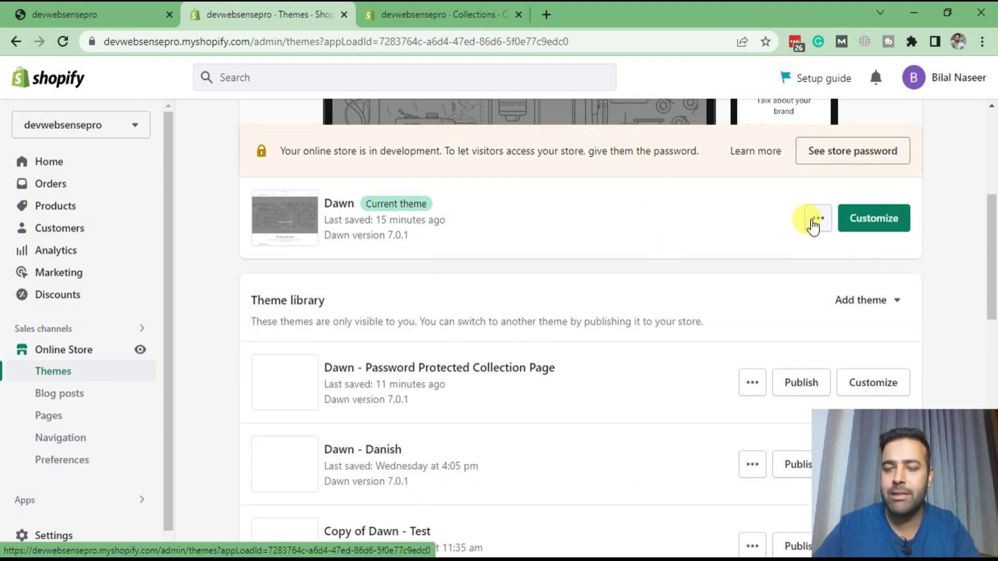
Launch Edit code for the current Dawn theme from its actions menu
click(817, 219)
scroll(968, 271, down, 1)
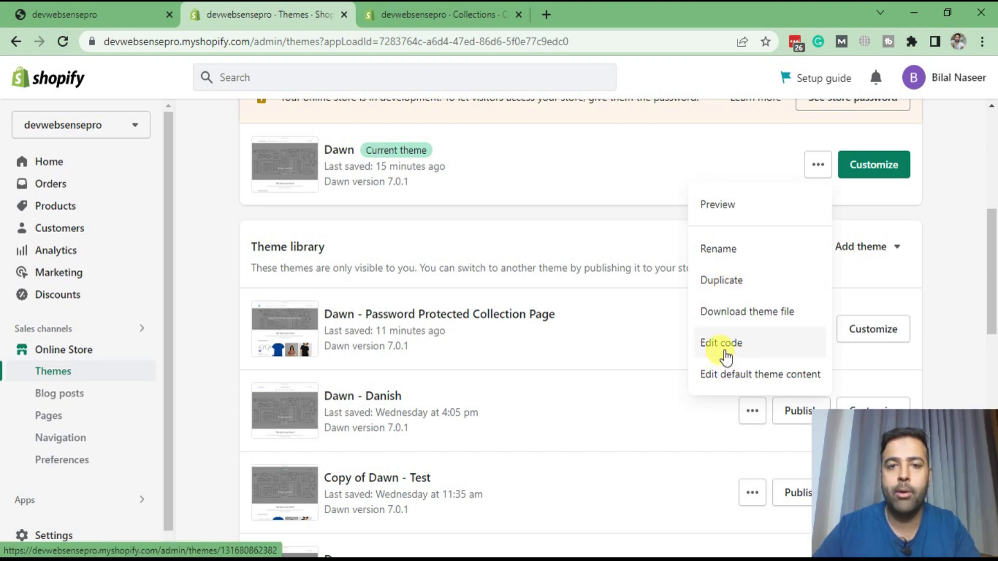
click(724, 350)
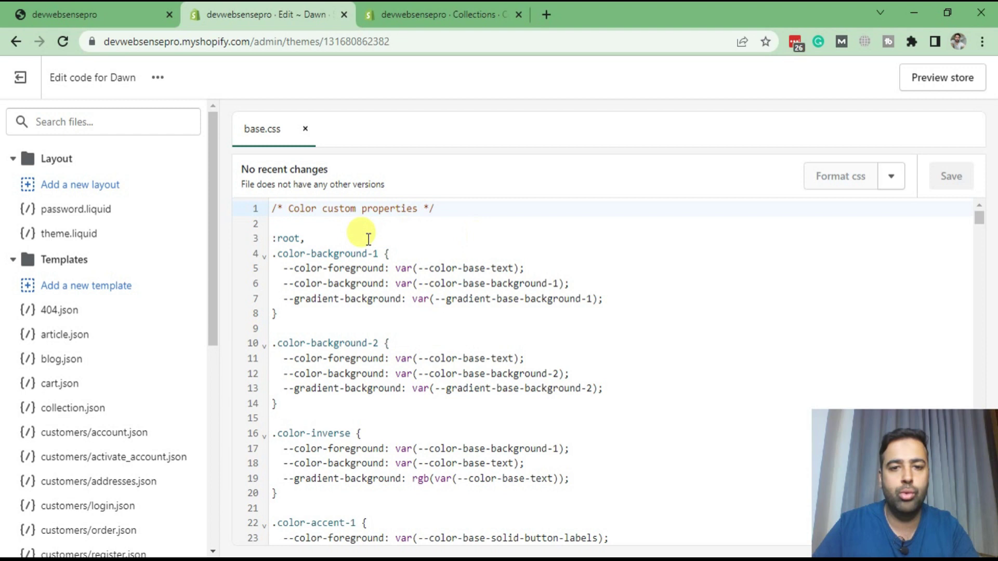
Create a new Liquid collection template named private, giving collection.private.liquid
click(305, 129)
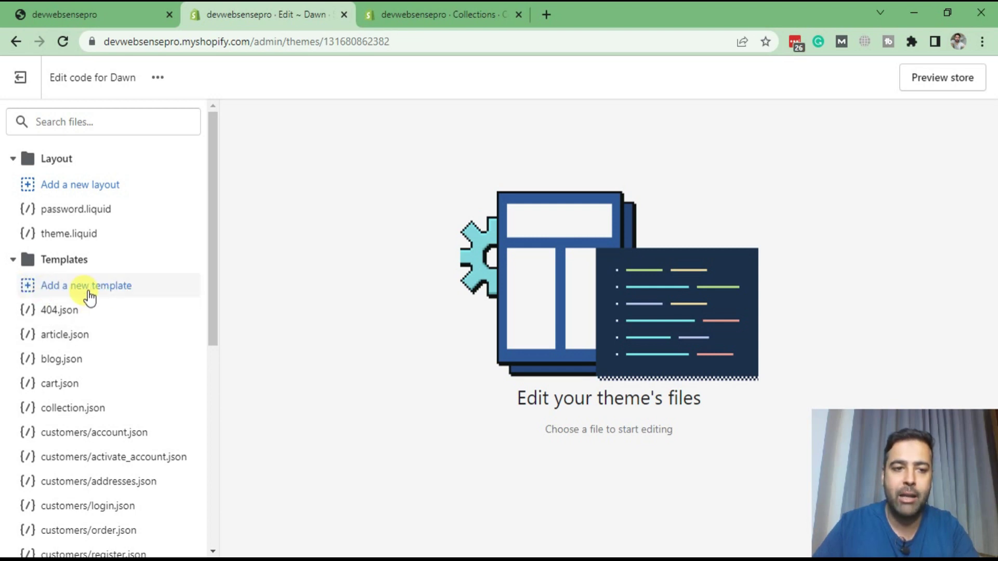
click(88, 291)
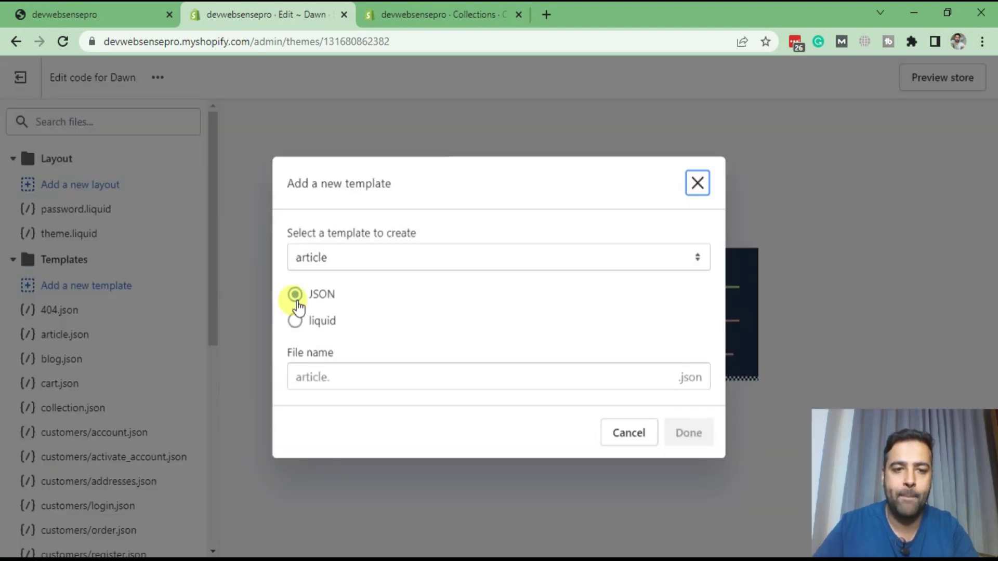
click(350, 264)
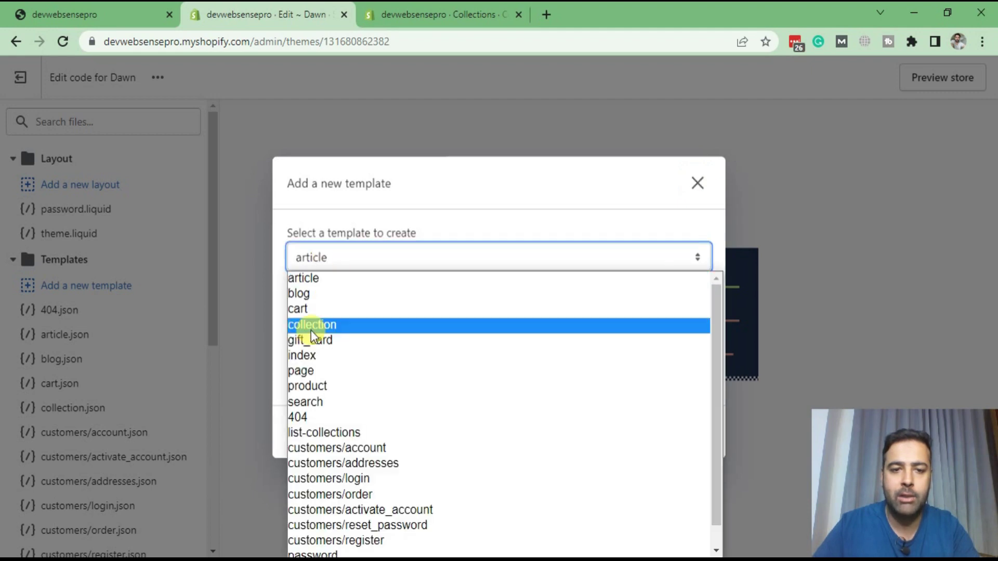
click(340, 325)
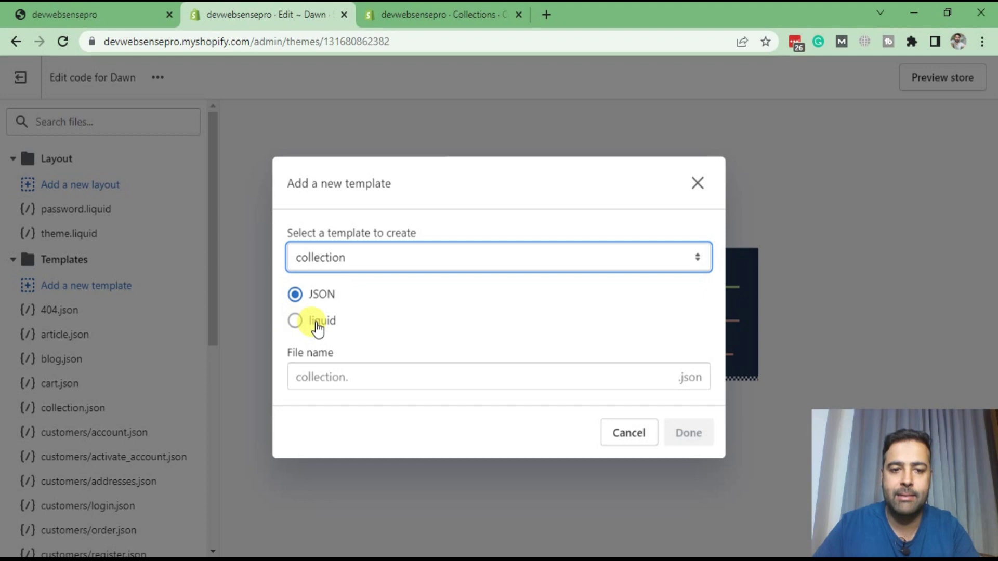
click(298, 323)
click(403, 378)
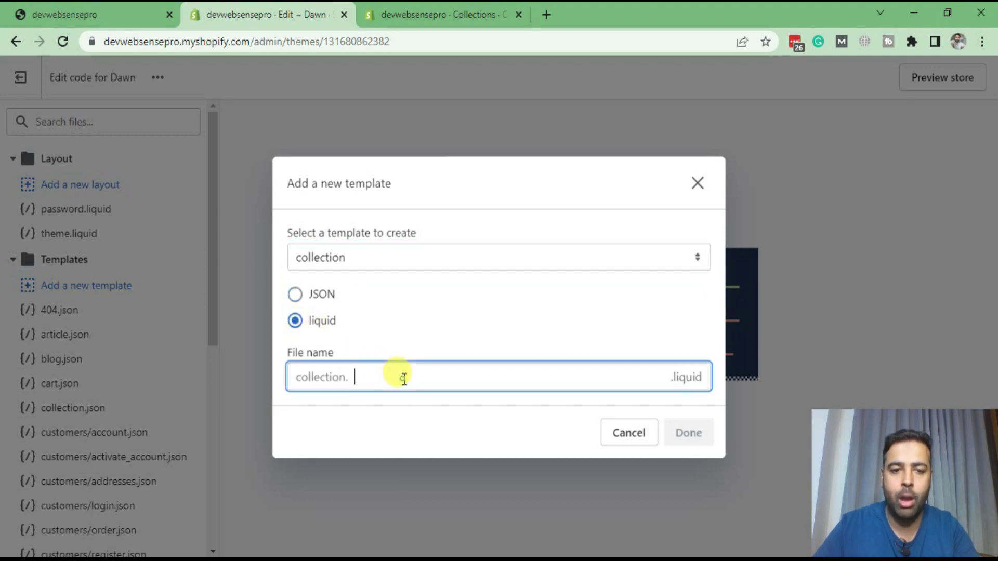
text(private)
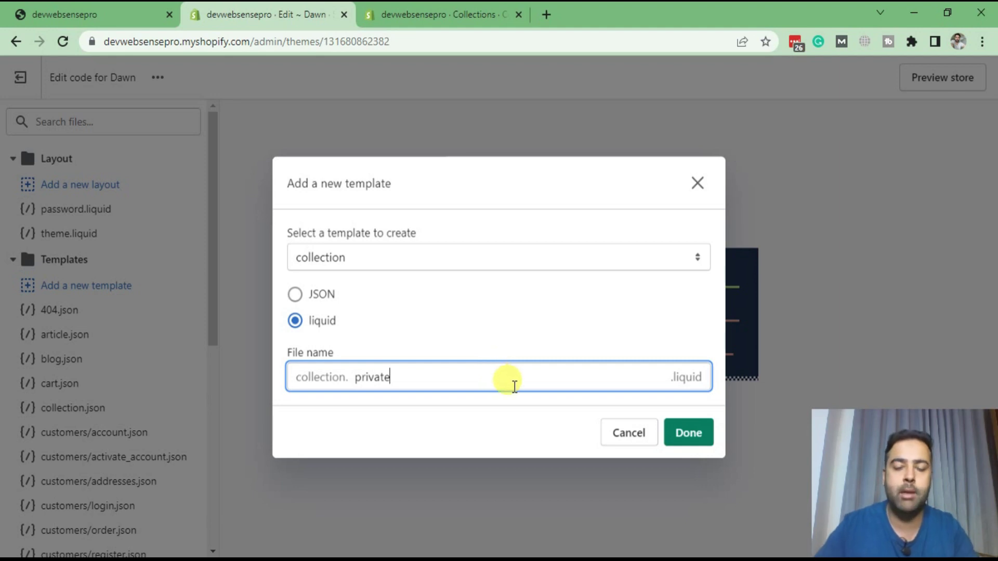
click(688, 443)
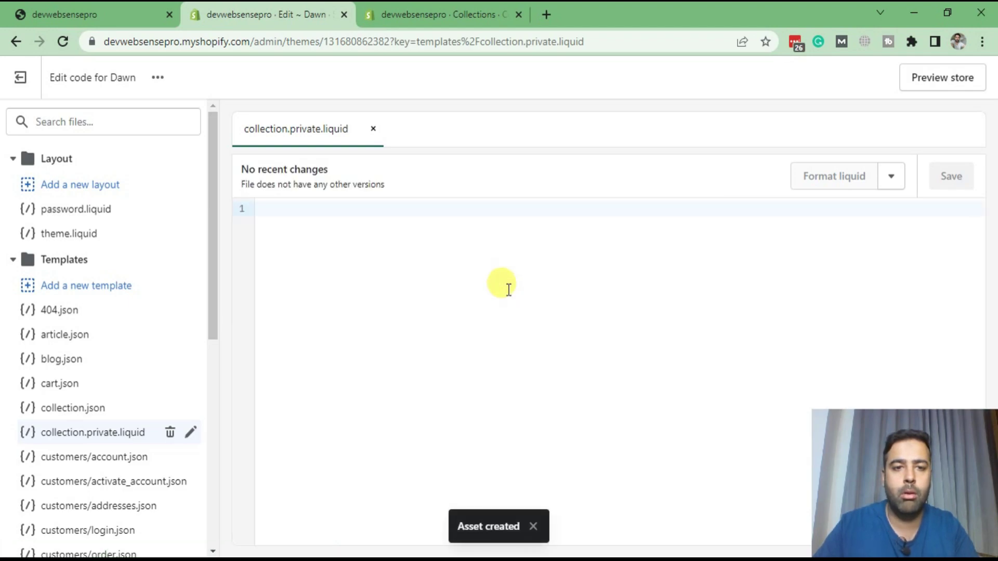
Paste the prepared Liquid code from Notepad++ into the empty collection.private.liquid file
click(300, 229)
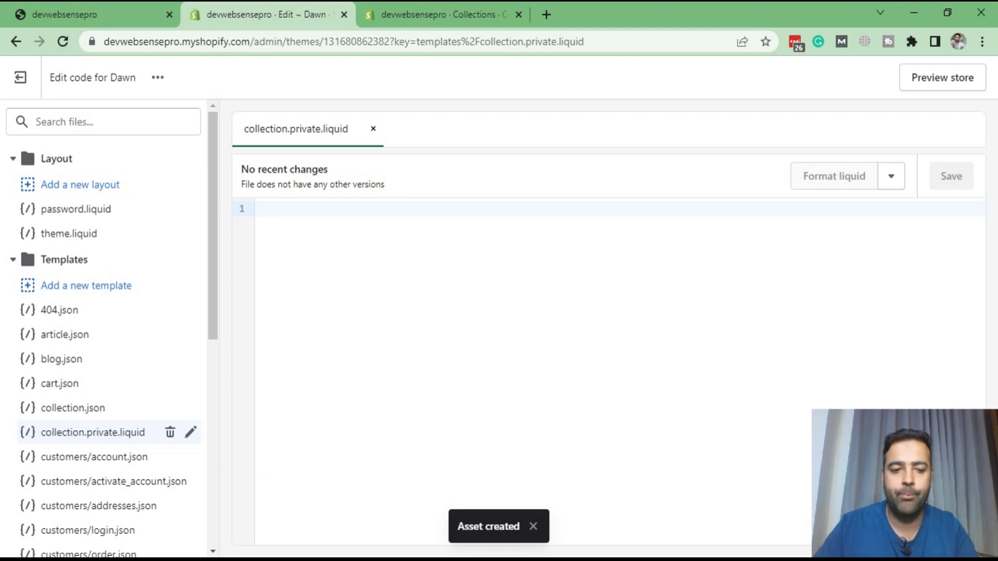
key(alt+Tab)
mouse_move(127, 199)
mouse_down()
mouse_move(49, 126)
mouse_move(33, 86)
mouse_up()
key(ctrl+c)
key(alt+Tab)
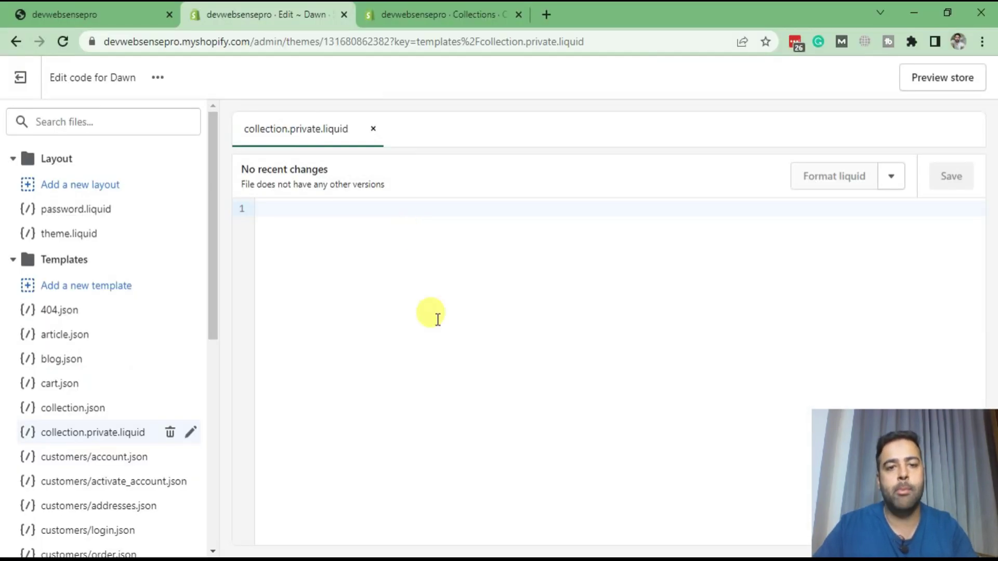
key(ctrl+v)
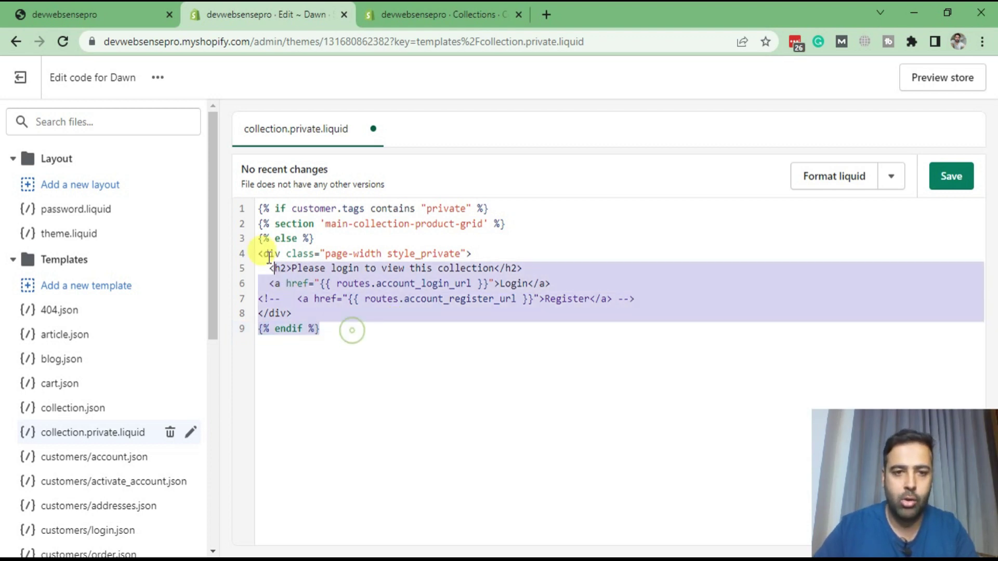
Review the nine pasted lines and the 'private' customer tag condition, then save the template
drag(347, 328, 259, 208)
click(363, 361)
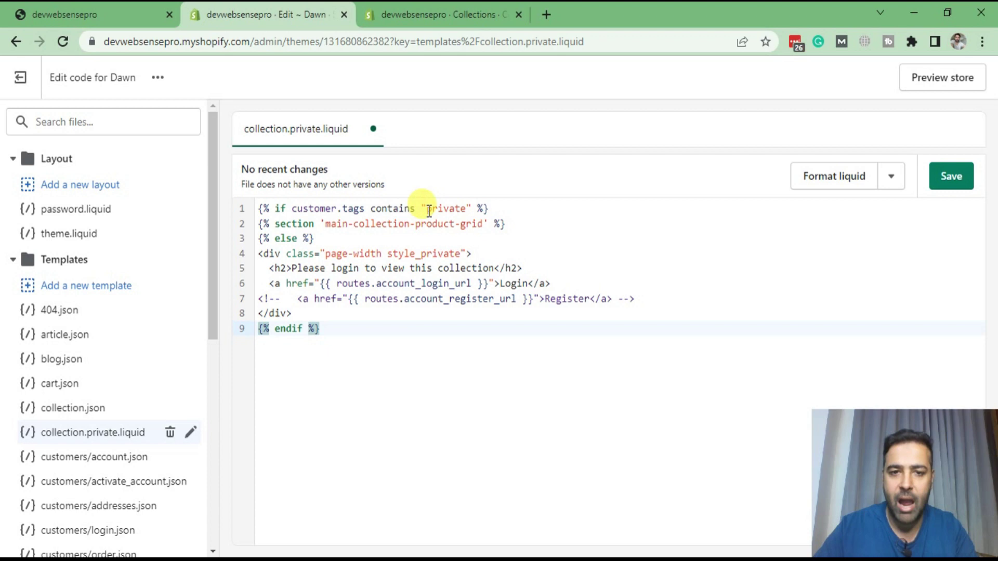
drag(427, 209, 469, 209)
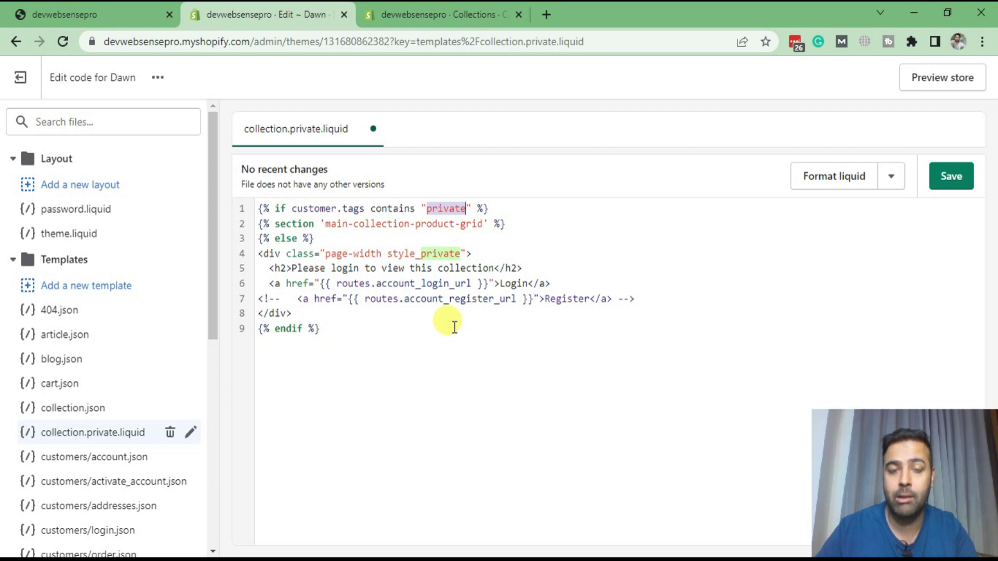
click(456, 331)
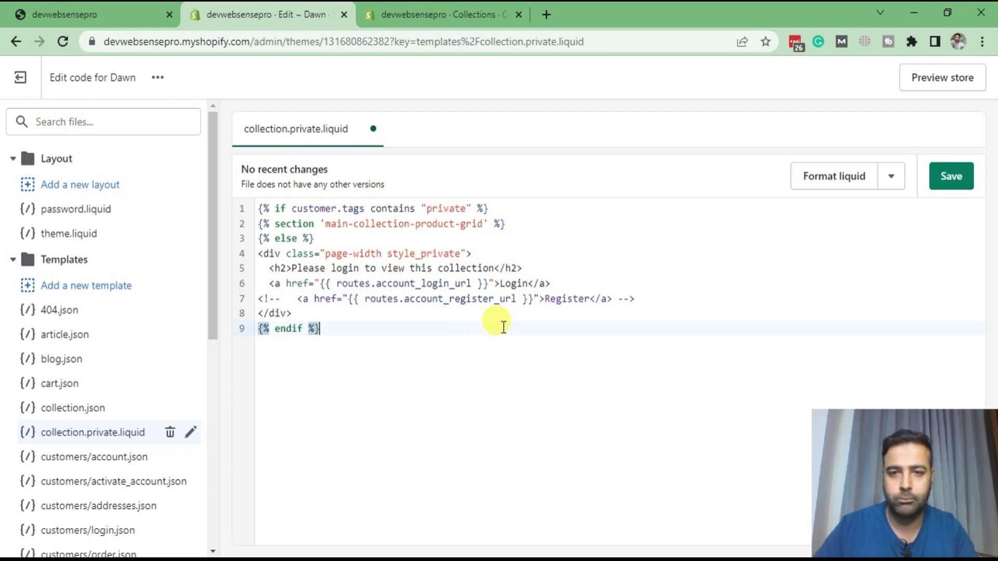
click(960, 181)
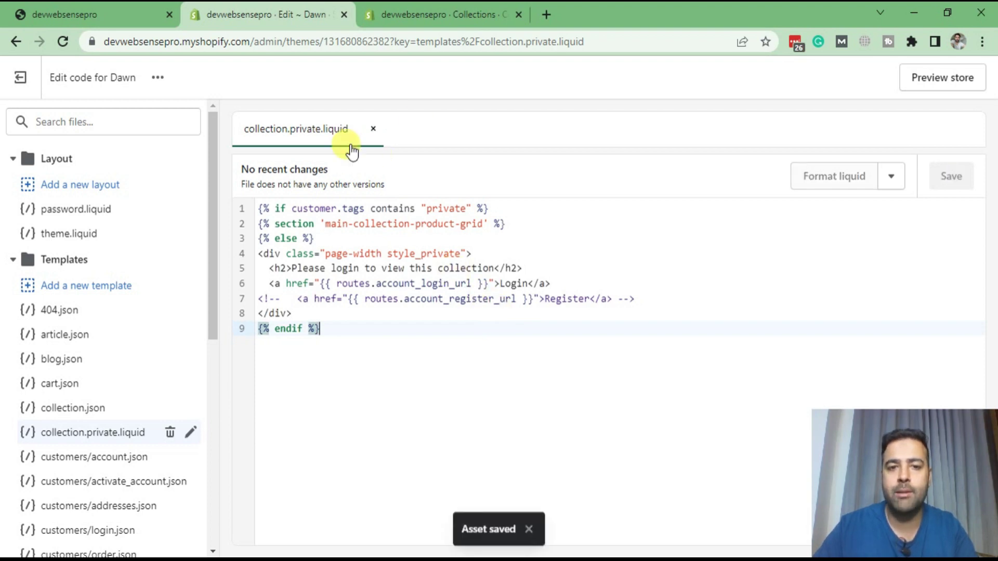
Assign the 'private' theme template to the Private collection in its admin page
click(435, 17)
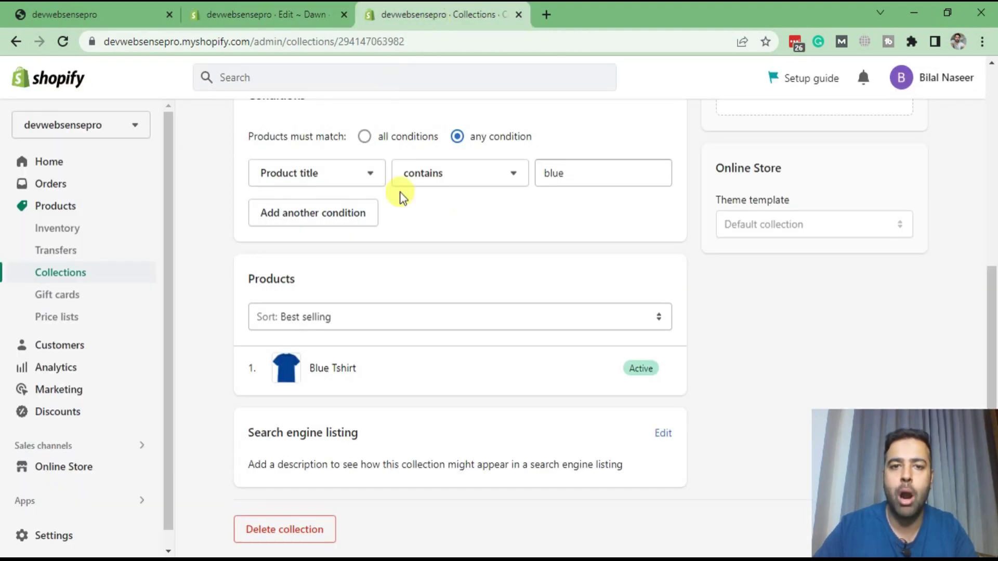
scroll(575, 304, up, 4)
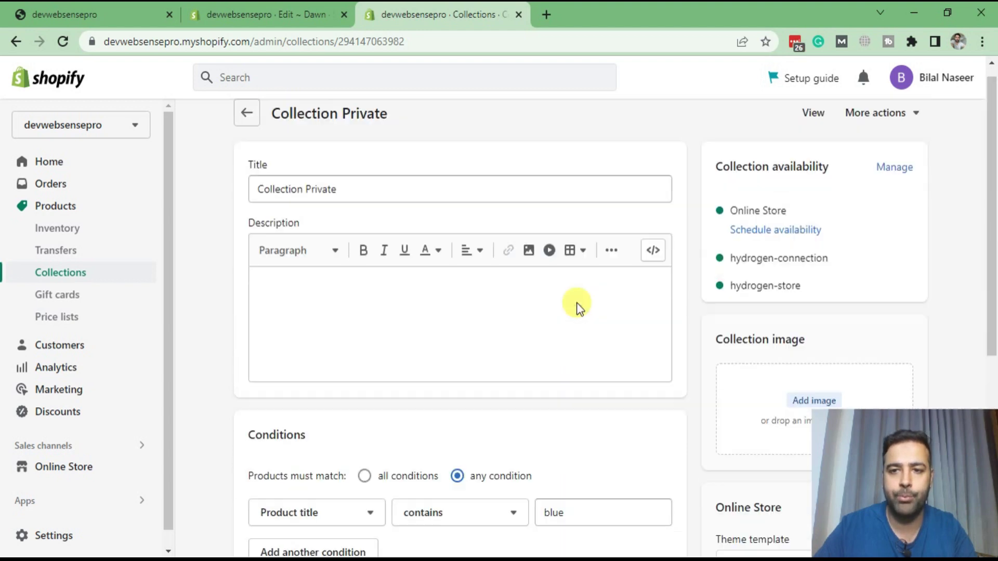
scroll(580, 206, down, 2)
scroll(589, 215, down, 2)
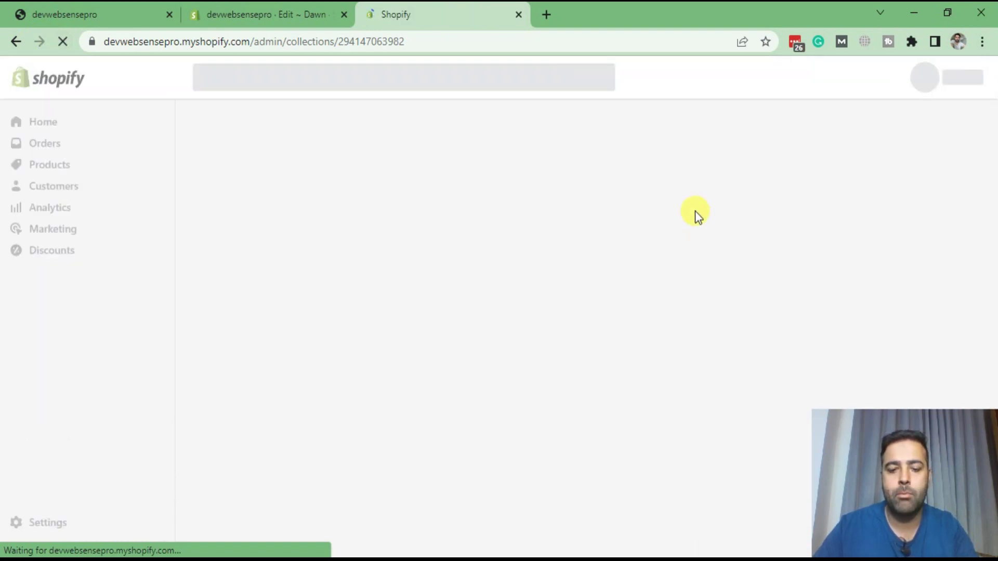
scroll(635, 156, down, 2)
scroll(635, 152, down, 2)
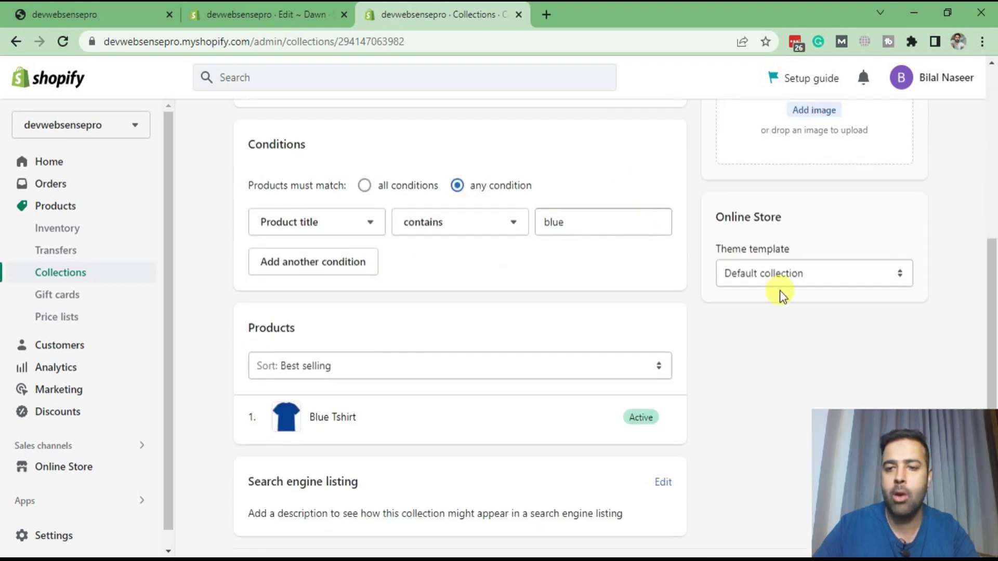
drag(715, 249, 791, 255)
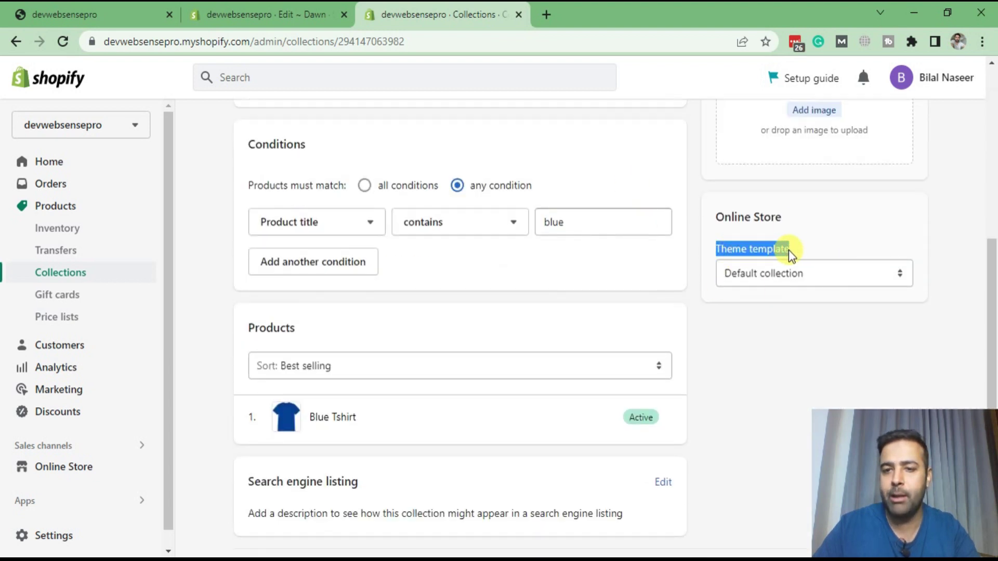
click(778, 274)
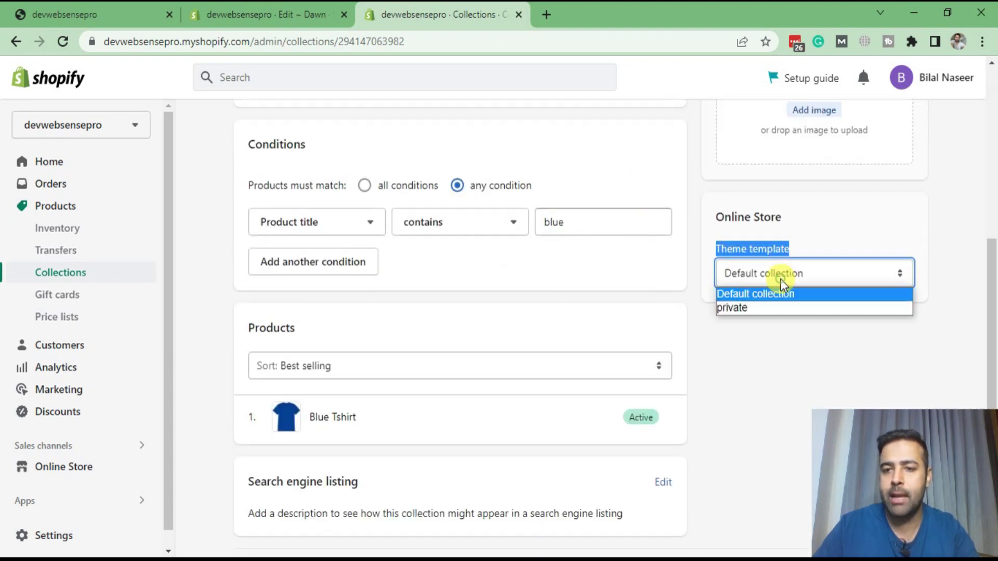
click(745, 311)
Save the collection with the new private template applied
click(300, 17)
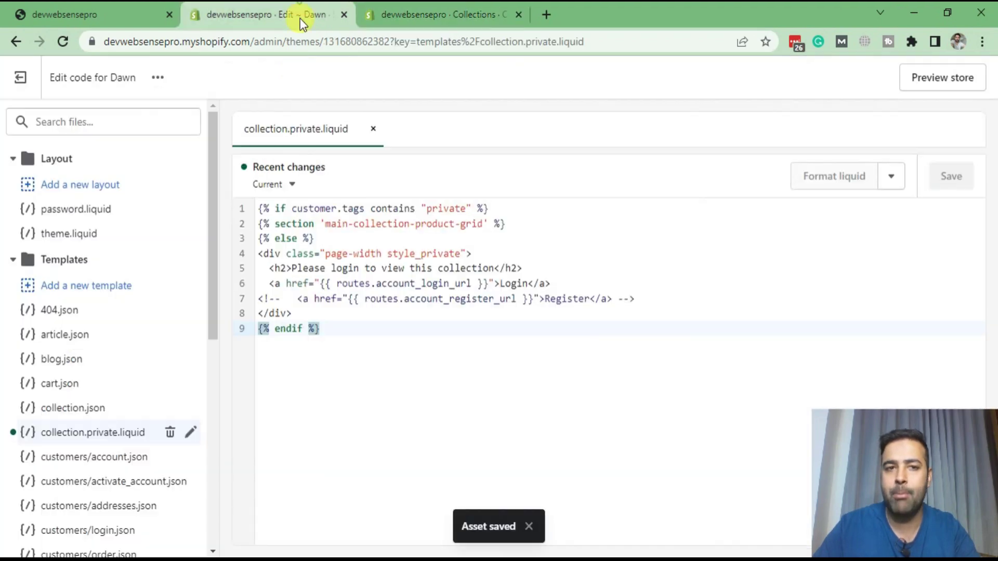
click(425, 14)
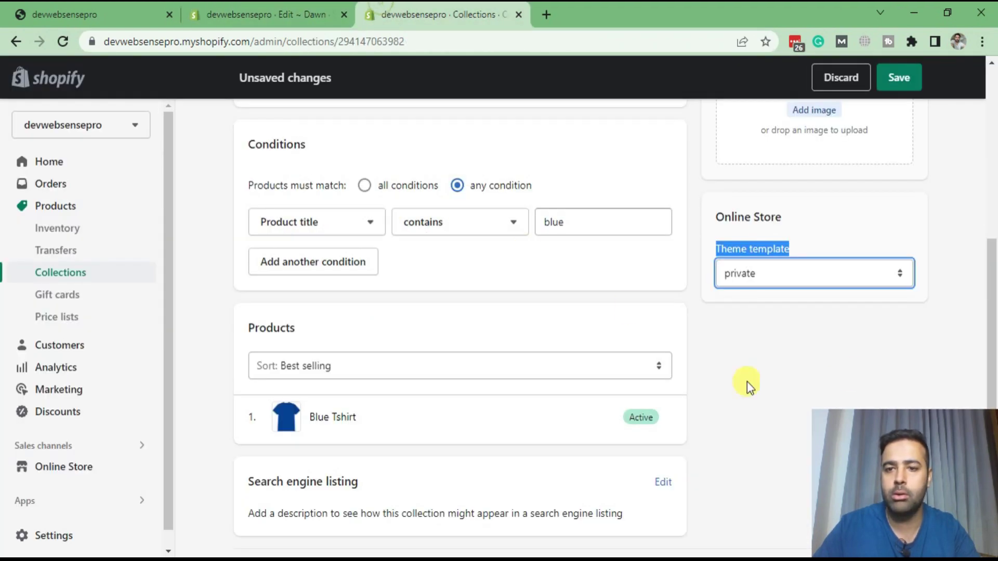
scroll(622, 329, up, 4)
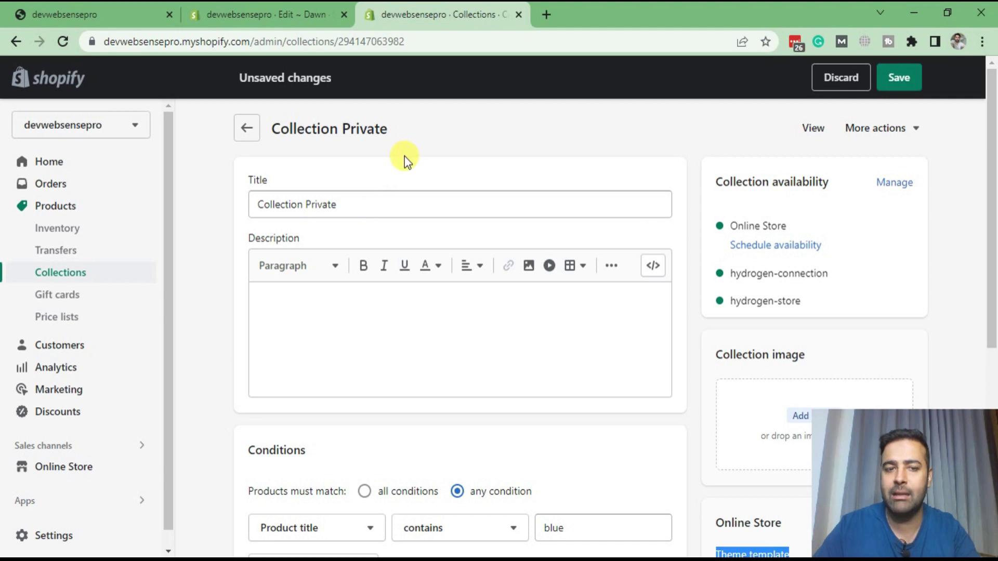
drag(343, 202, 251, 199)
click(618, 177)
scroll(617, 177, down, 4)
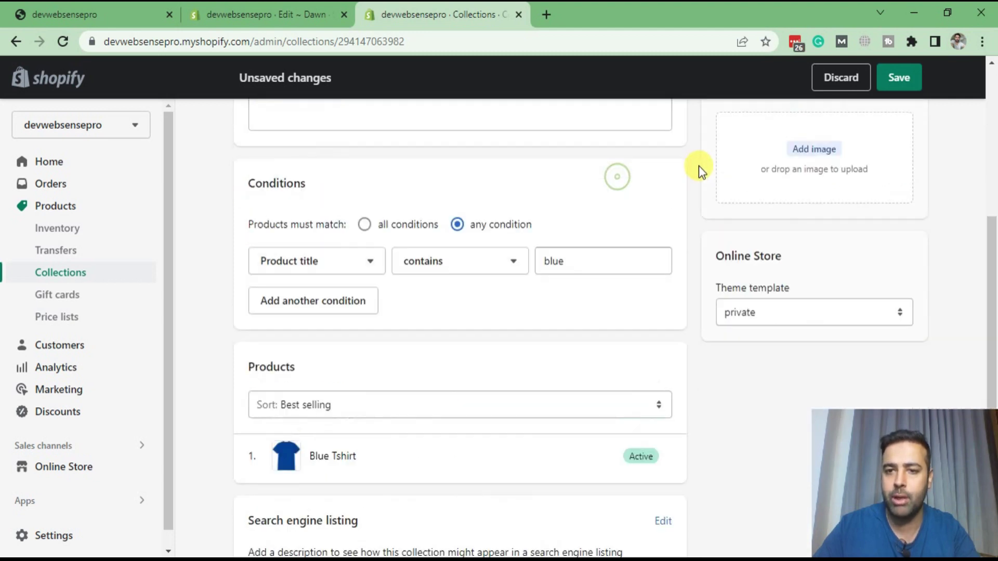
click(898, 80)
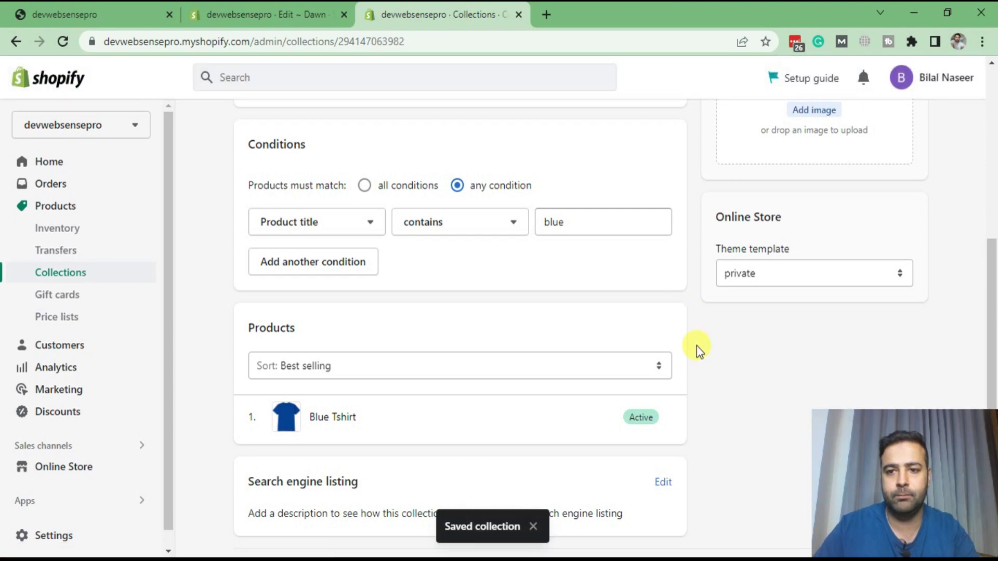
scroll(710, 336, up, 2)
scroll(673, 263, down, 3)
scroll(665, 240, up, 5)
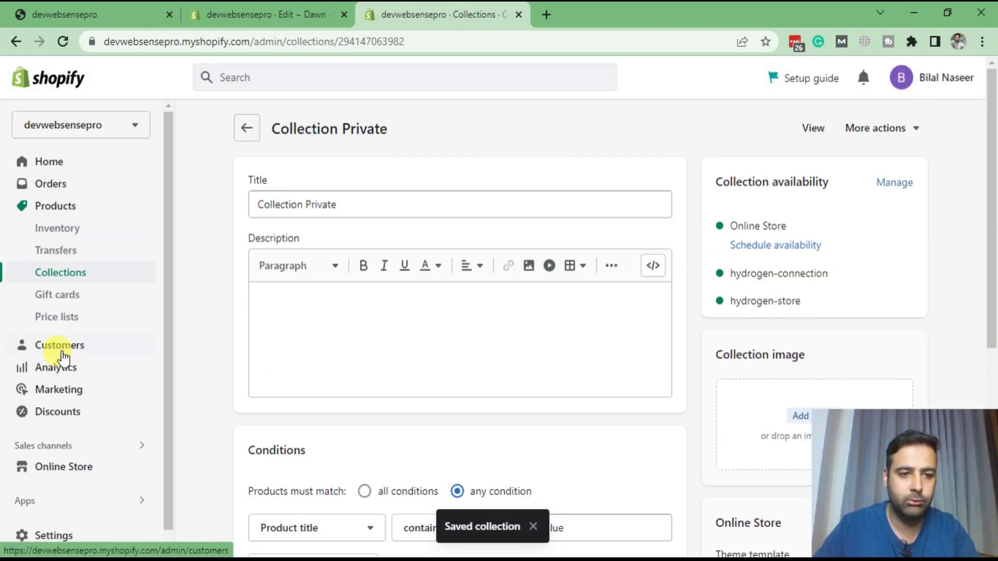
Check the first customer's profile to confirm it carries the 'private' tag
click(61, 353)
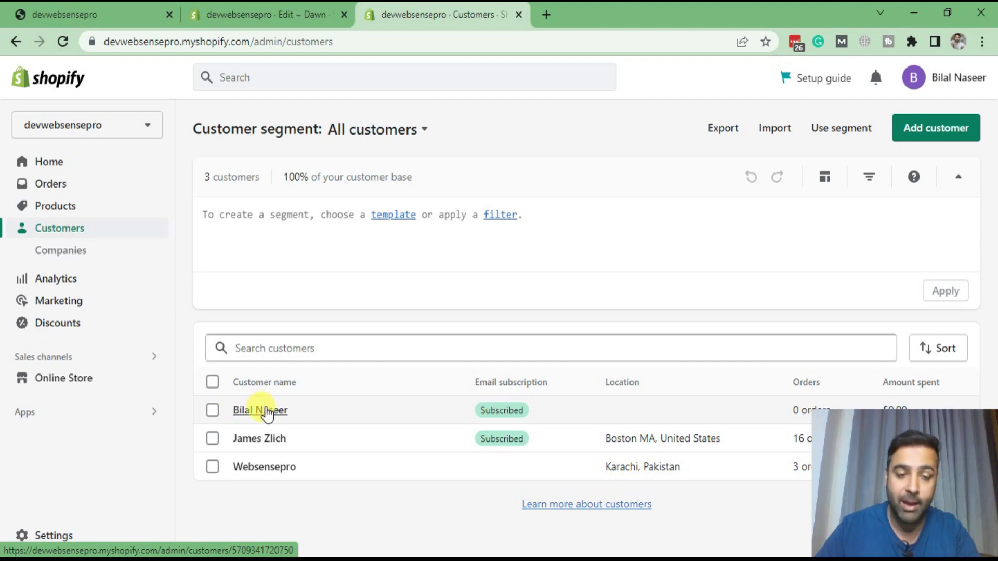
click(265, 414)
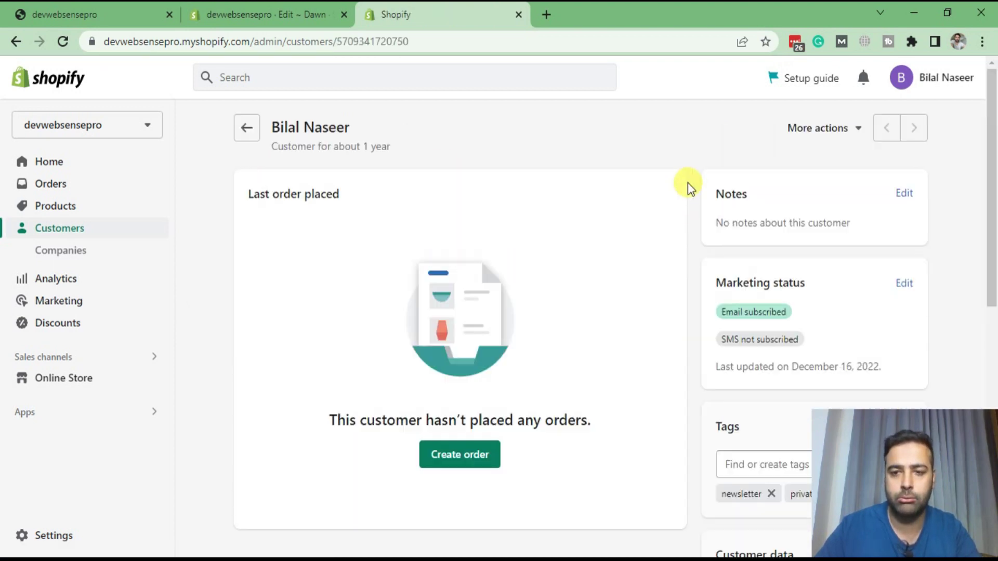
scroll(688, 179, down, 3)
scroll(691, 156, down, 2)
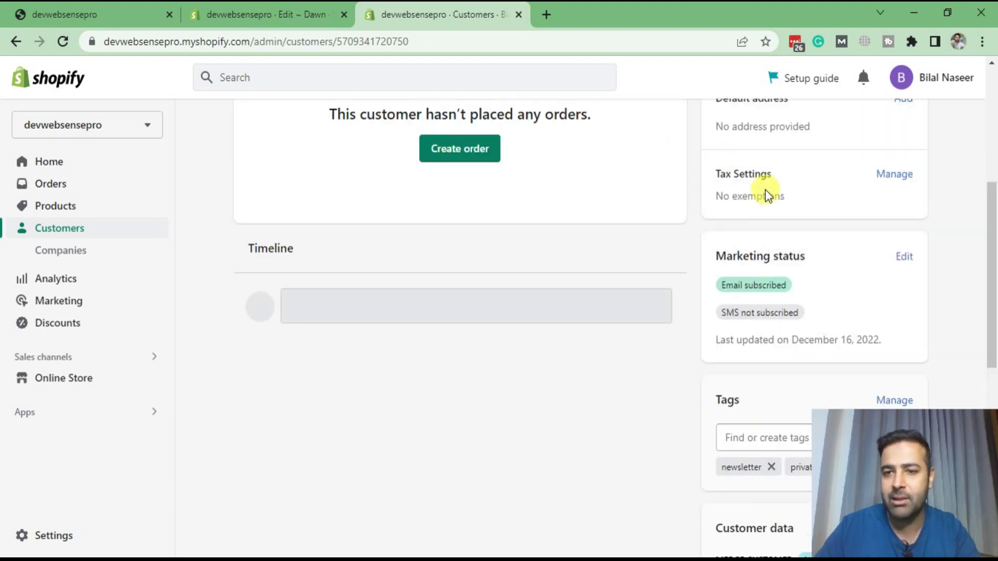
scroll(780, 180, down, 5)
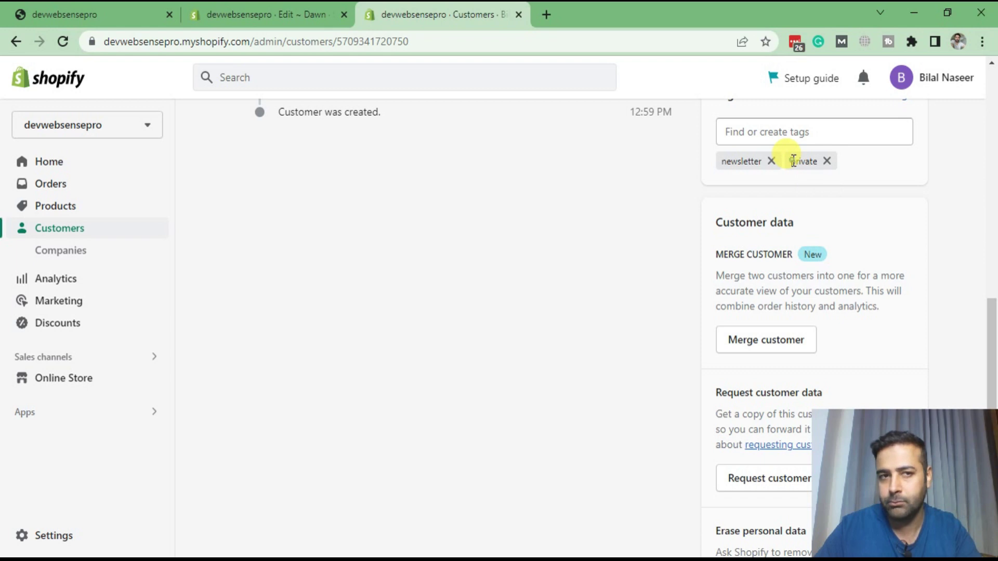
double_click(794, 160)
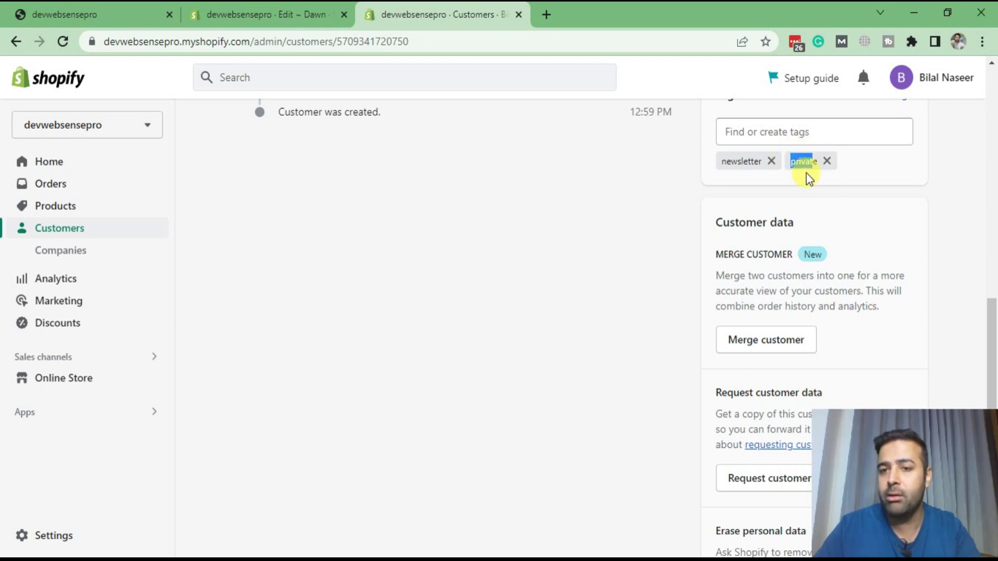
drag(816, 166, 798, 164)
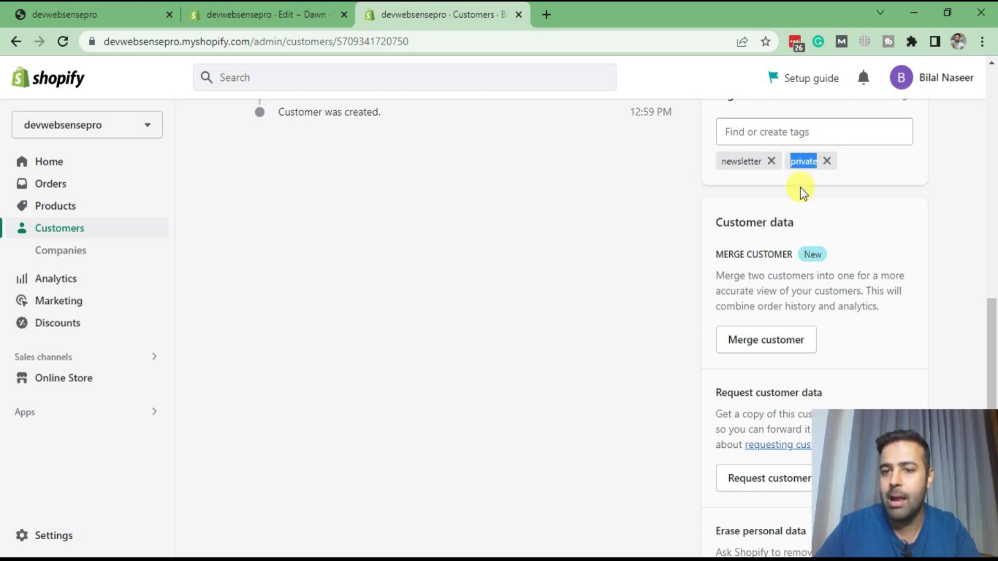
click(800, 189)
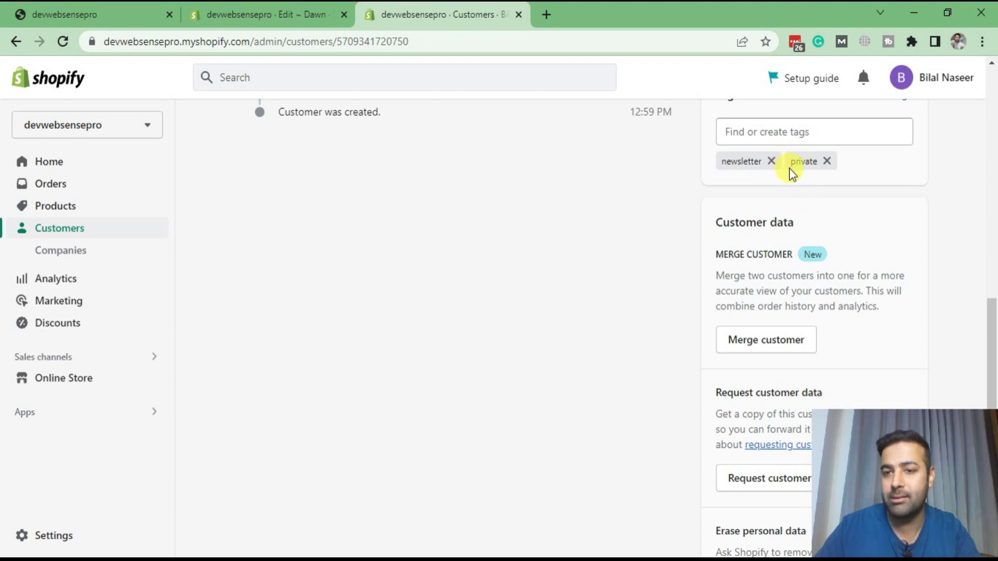
Compare the template's private tag check with the tagged customer, then return to collection.private.liquid
click(332, 9)
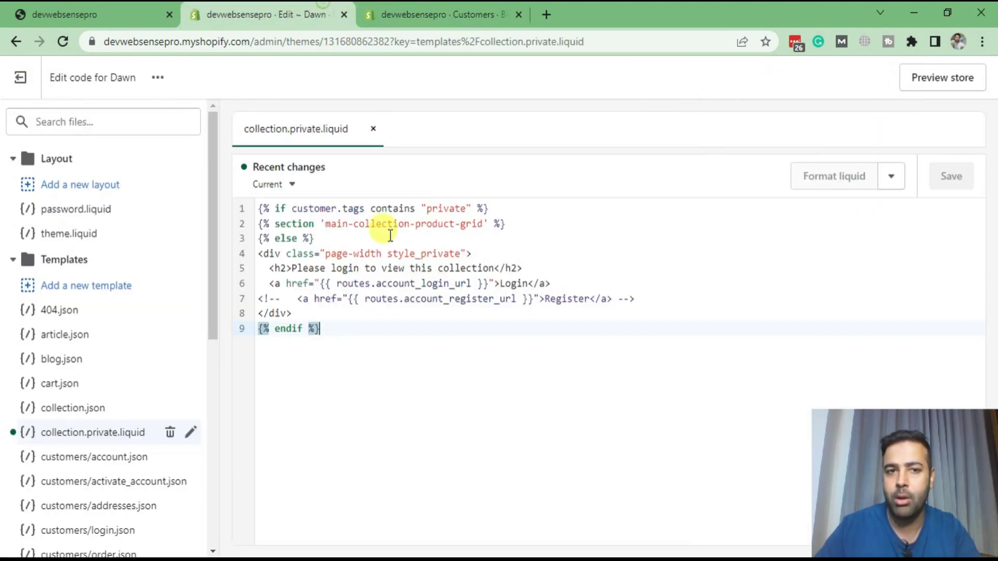
drag(426, 211, 468, 209)
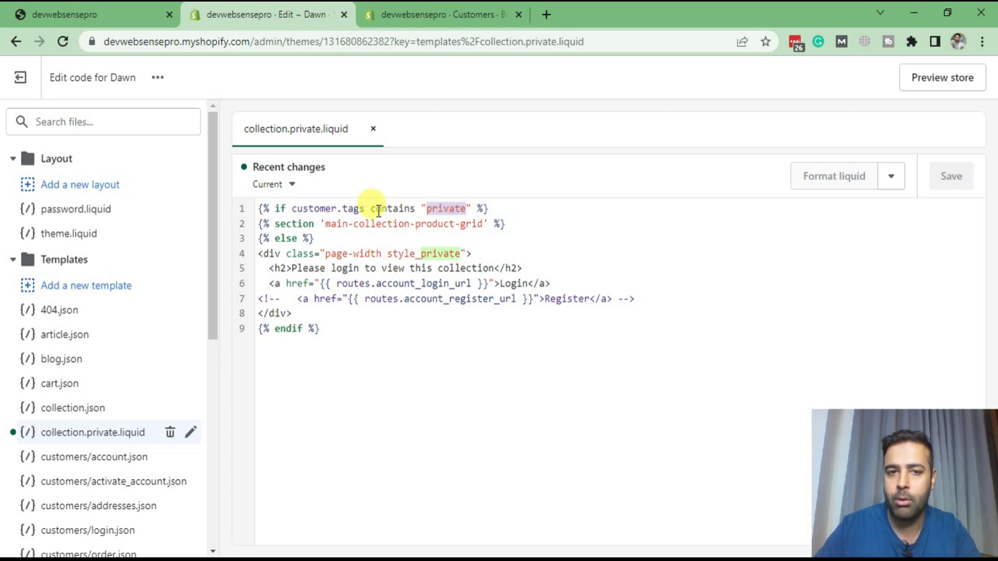
click(434, 14)
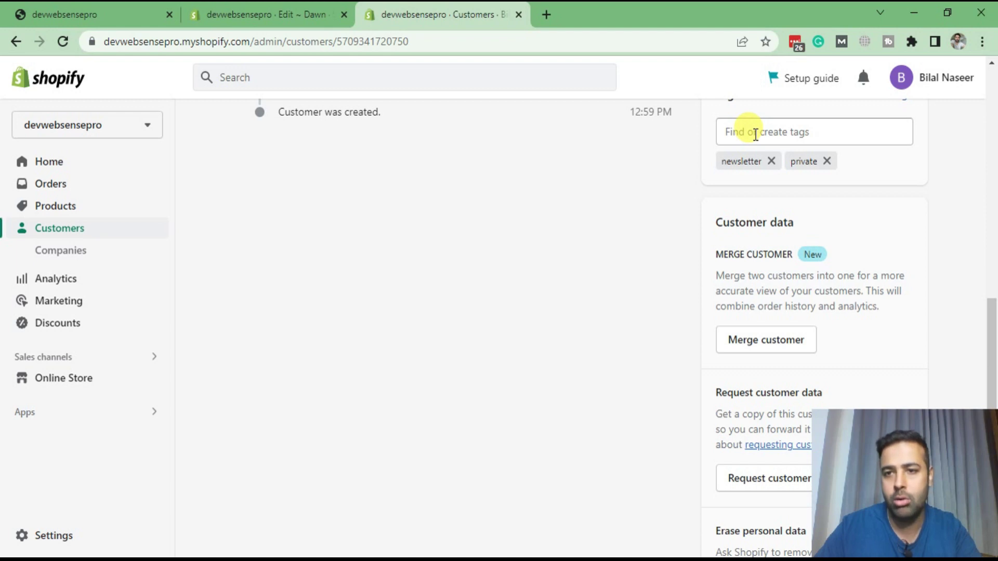
scroll(686, 281, up, 3)
scroll(662, 281, down, 1)
scroll(662, 201, down, 2)
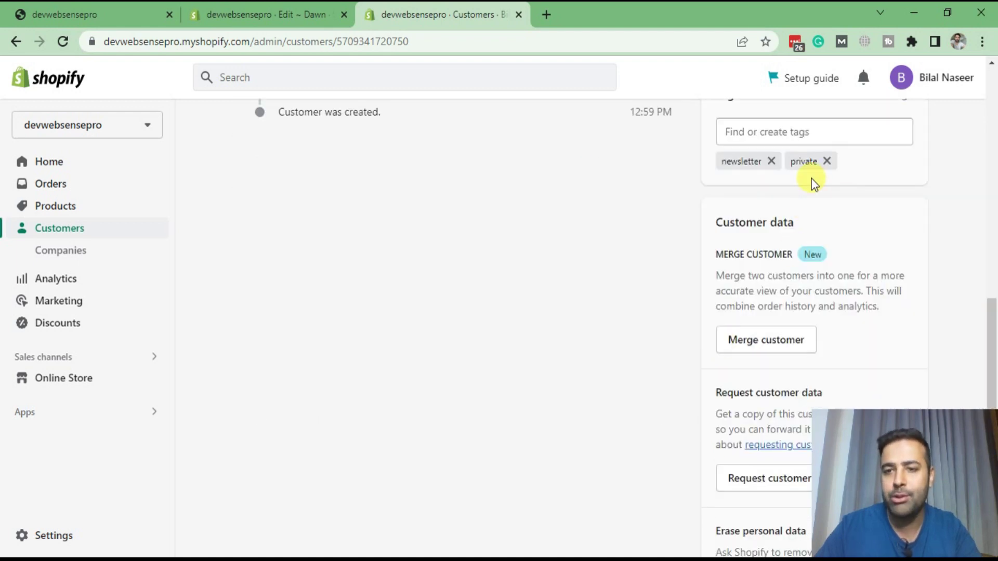
scroll(664, 361, up, 10)
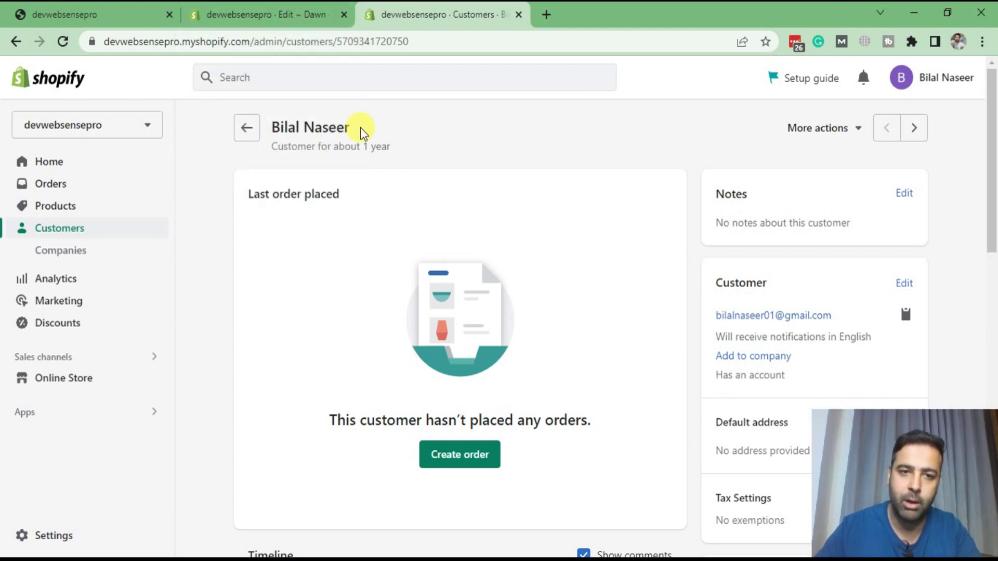
drag(358, 126, 283, 127)
click(379, 139)
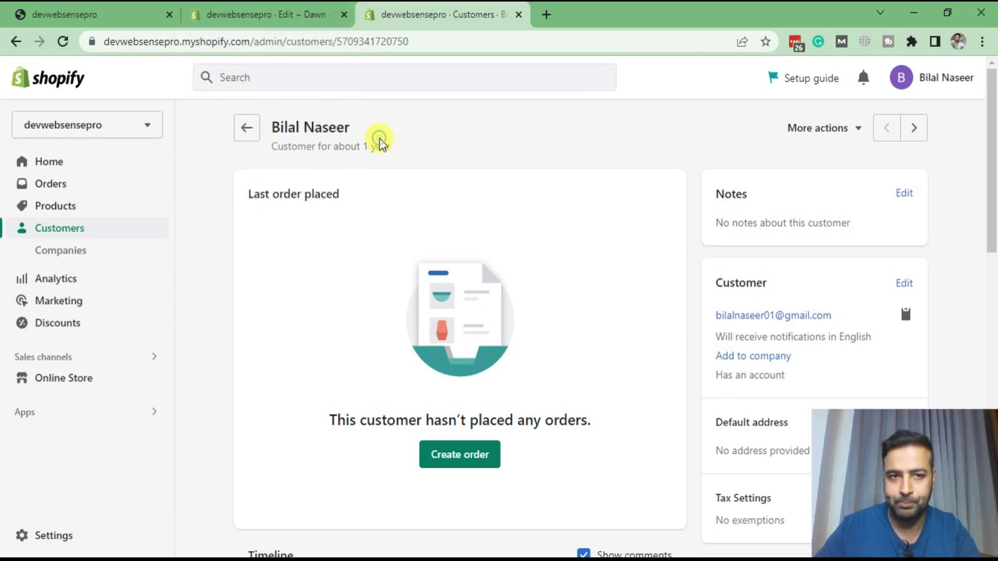
click(308, 15)
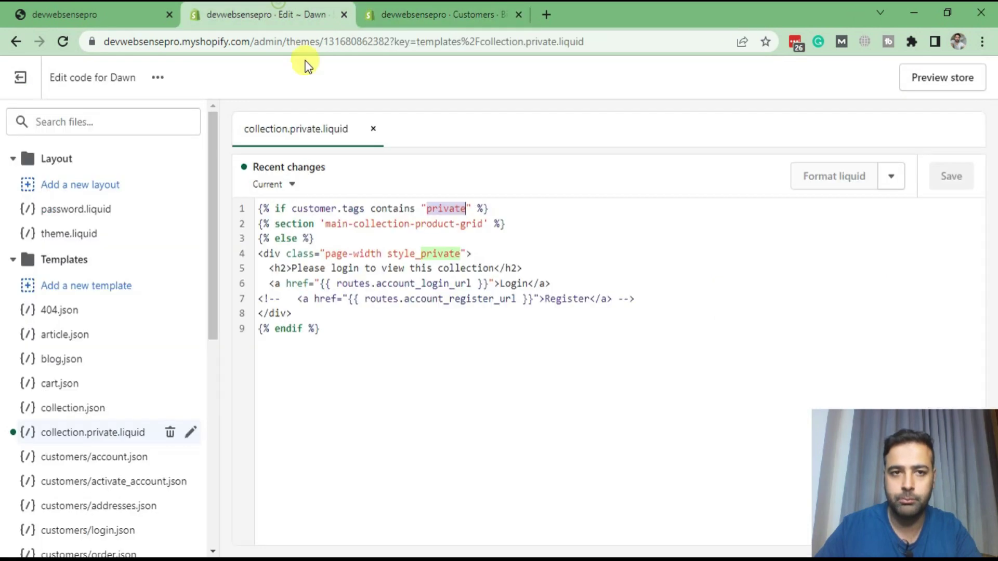
Visit the storefront's Private Collection page while logged out
click(116, 13)
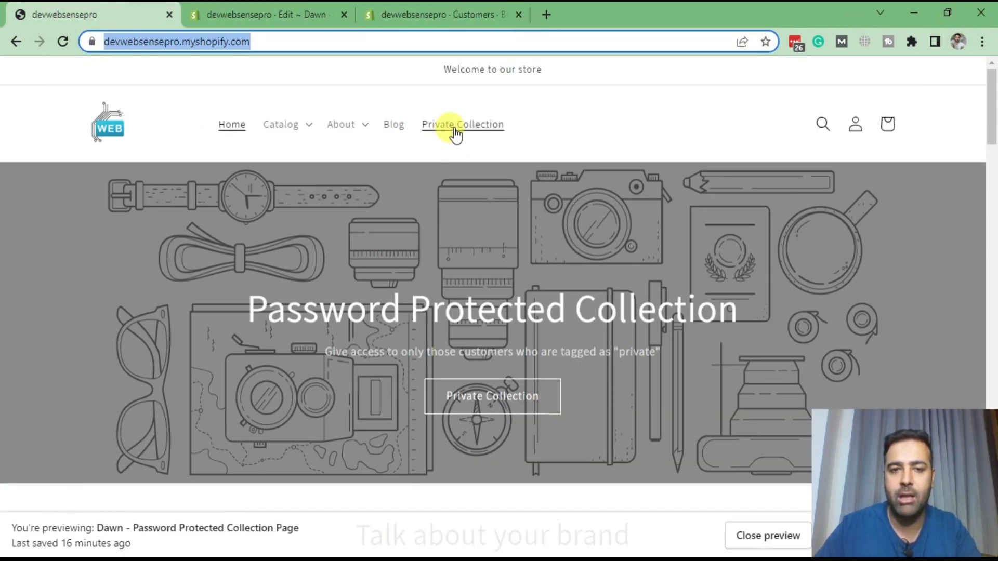
drag(300, 528, 95, 528)
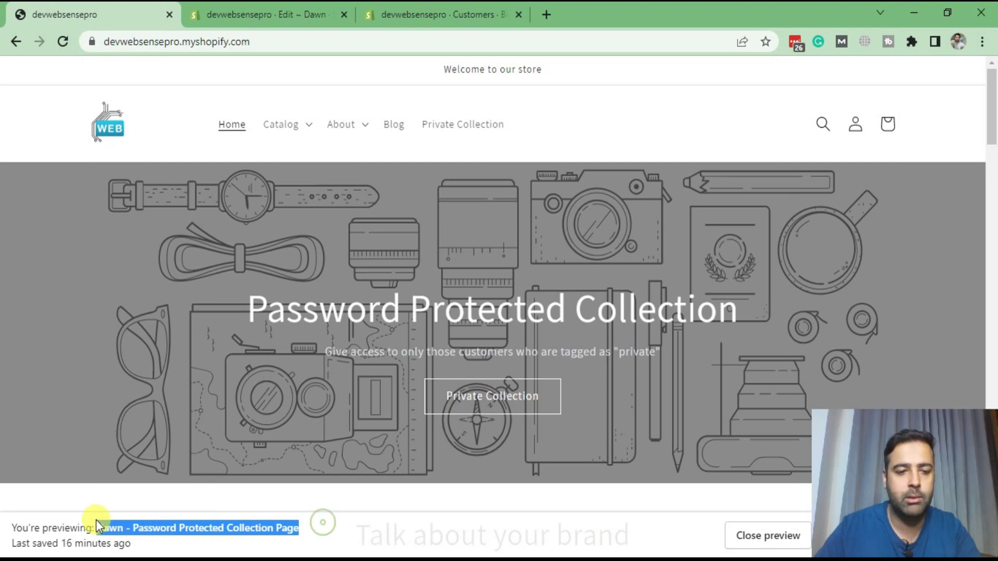
click(263, 14)
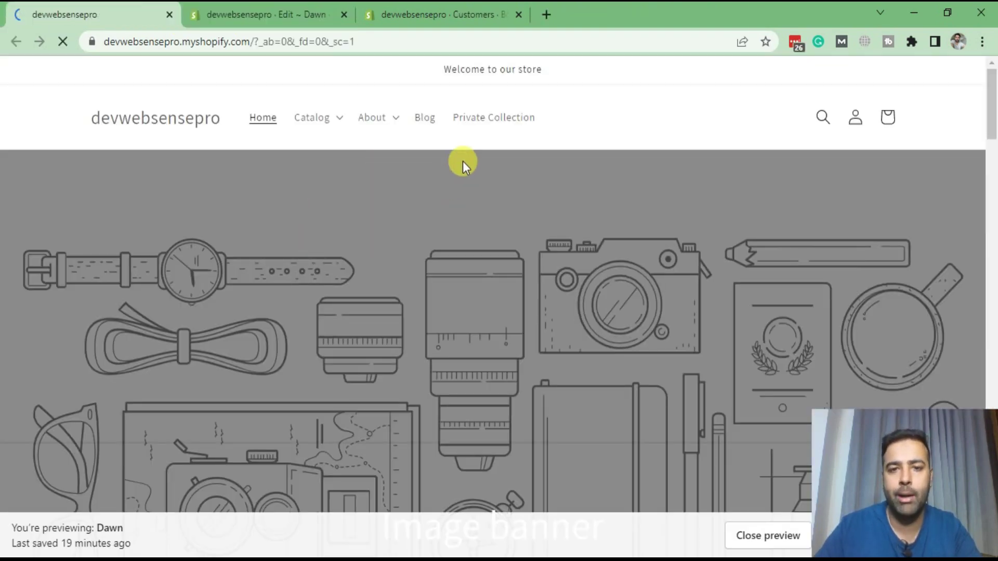
click(481, 121)
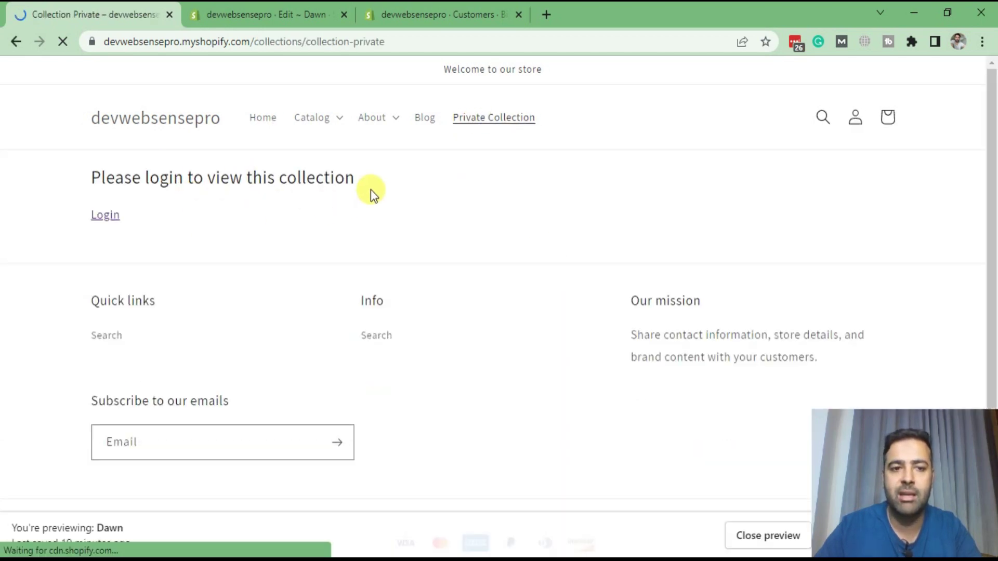
Review the unstyled 'Please login to view this collection' heading and Login link
drag(356, 177, 90, 179)
drag(152, 224, 120, 204)
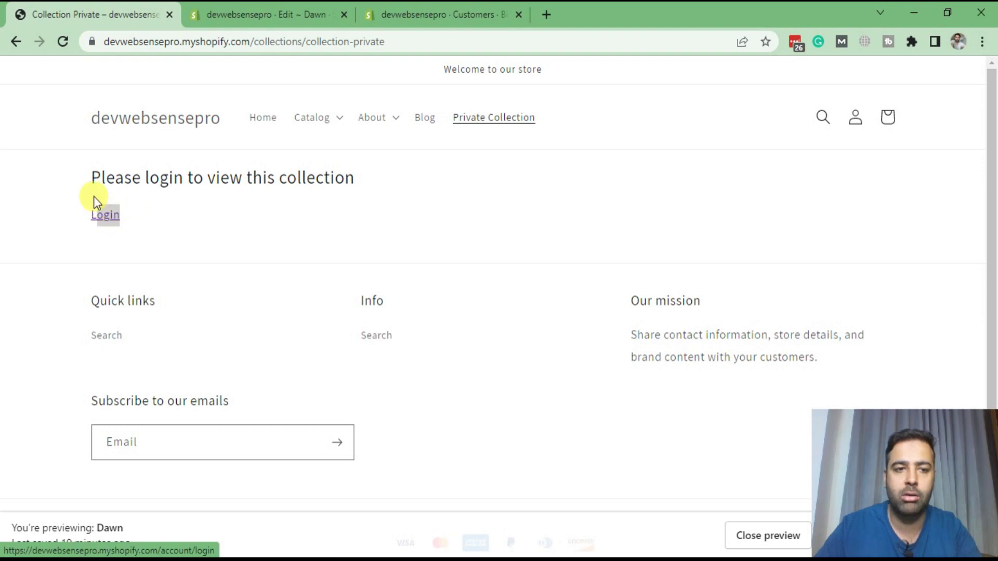
click(178, 211)
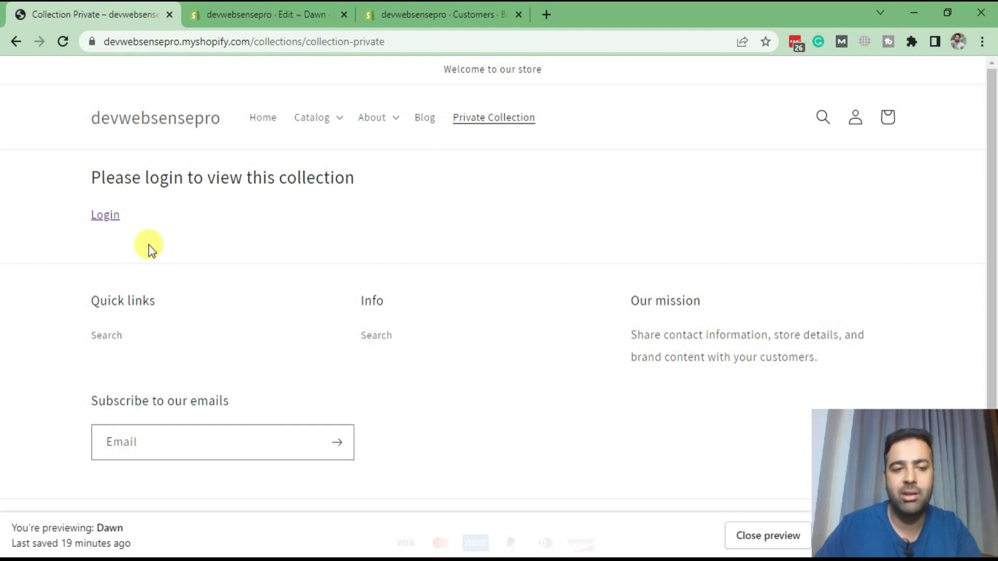
mouse_move(135, 224)
mouse_down()
mouse_move(101, 160)
mouse_move(335, 178)
mouse_up()
click(222, 216)
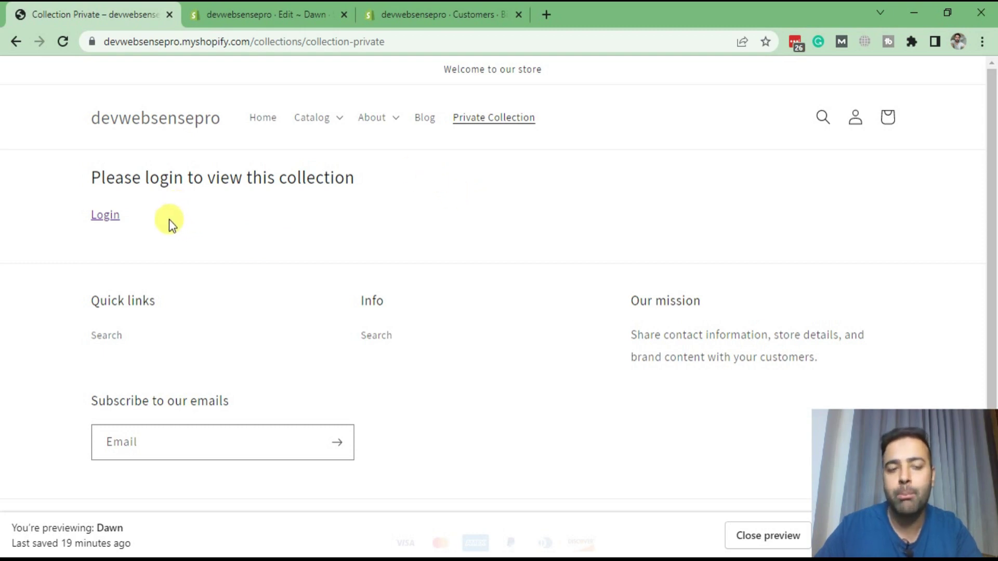
Locate base.css in the theme files and copy the .style_private CSS rules from Notepad++
drag(169, 219, 79, 175)
click(249, 13)
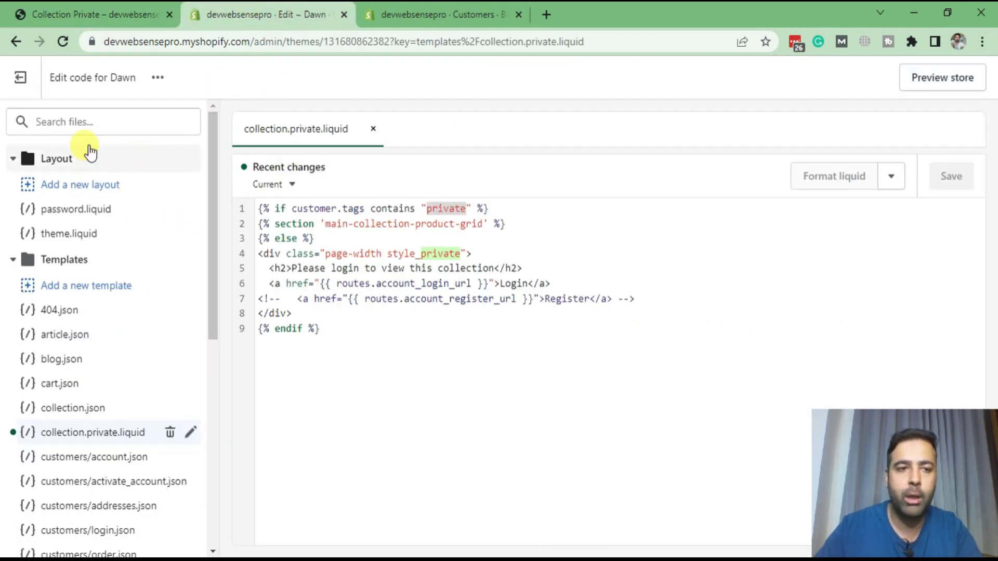
click(101, 117)
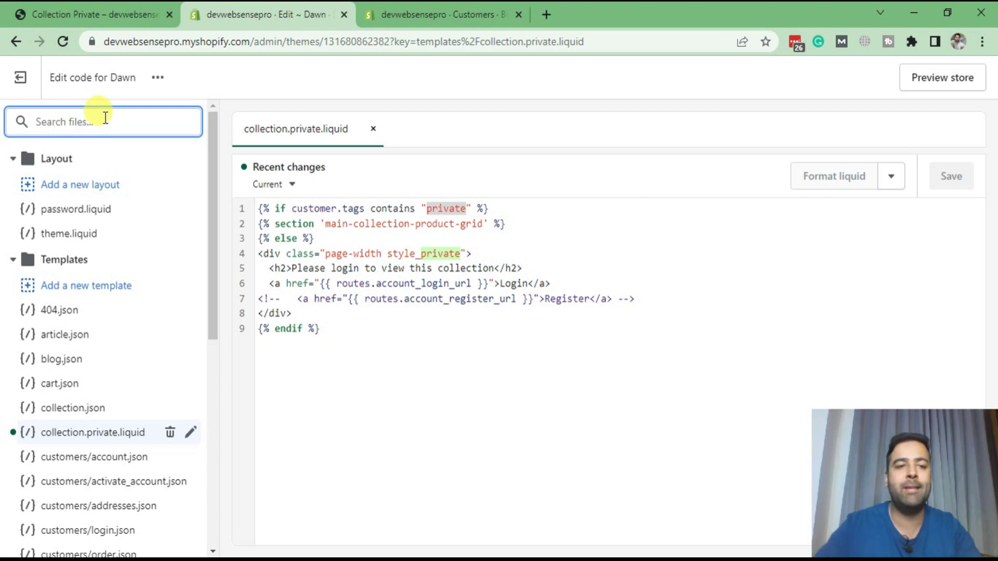
text(base)
click(93, 348)
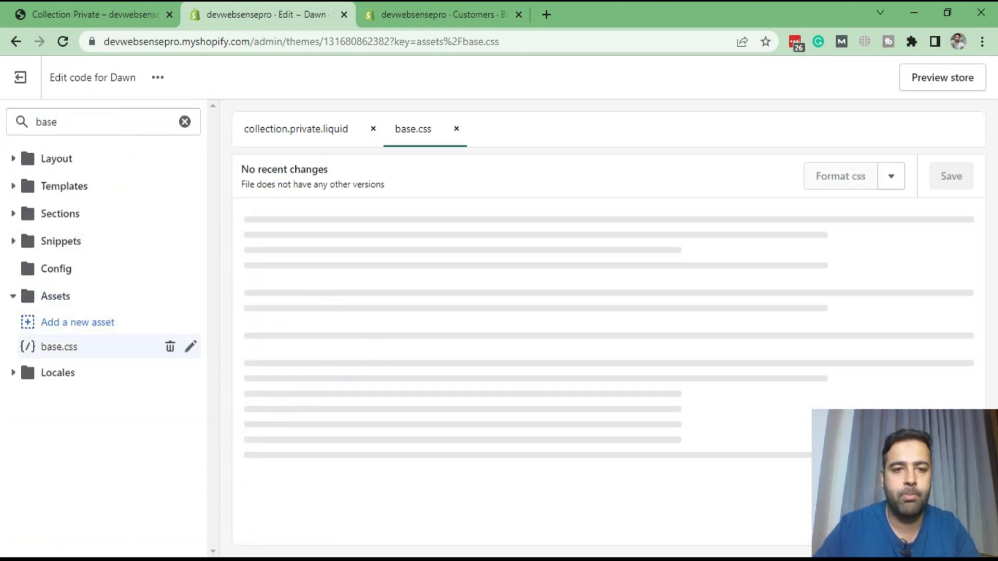
click(237, 557)
click(194, 387)
drag(105, 479, 43, 301)
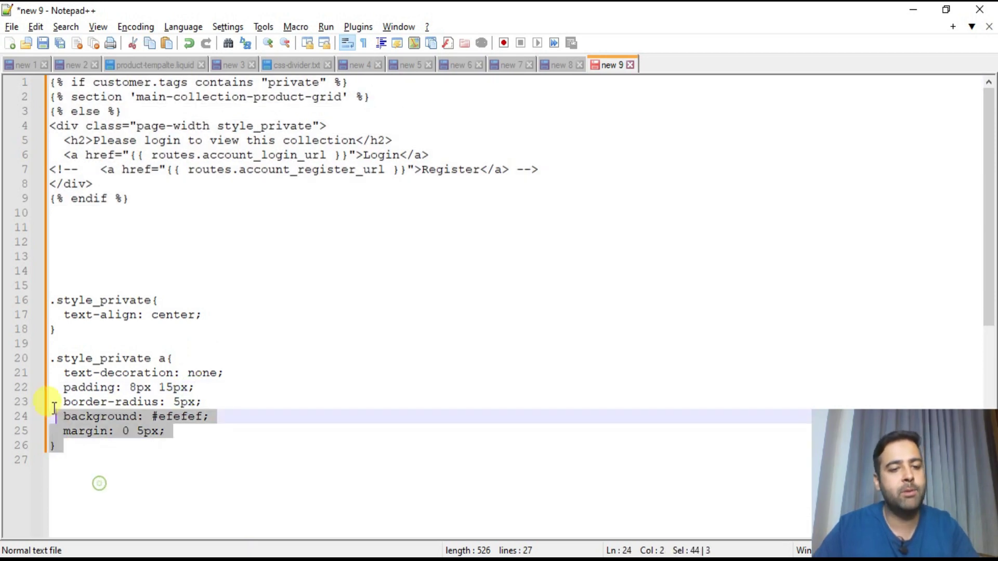
click(238, 557)
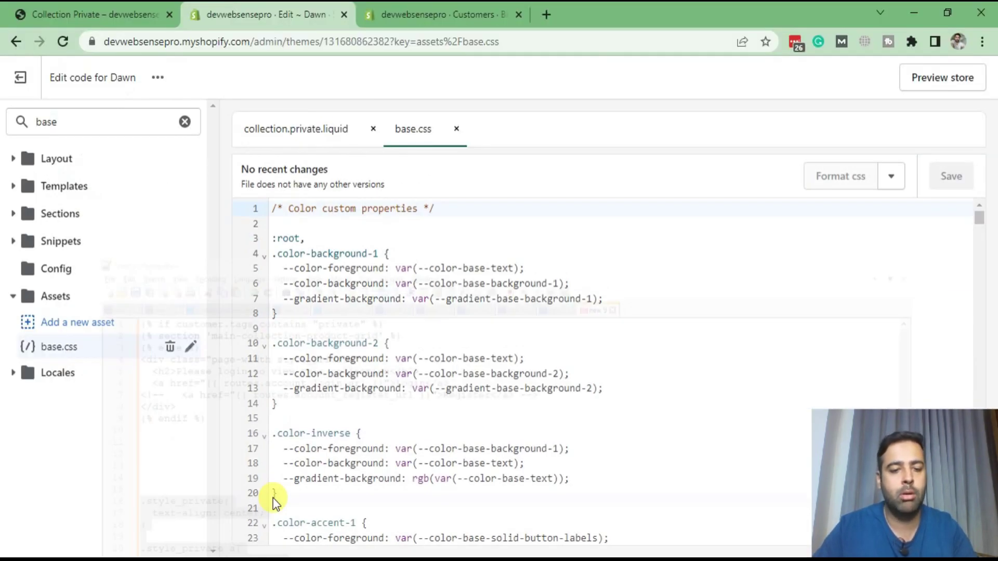
drag(987, 218, 984, 539)
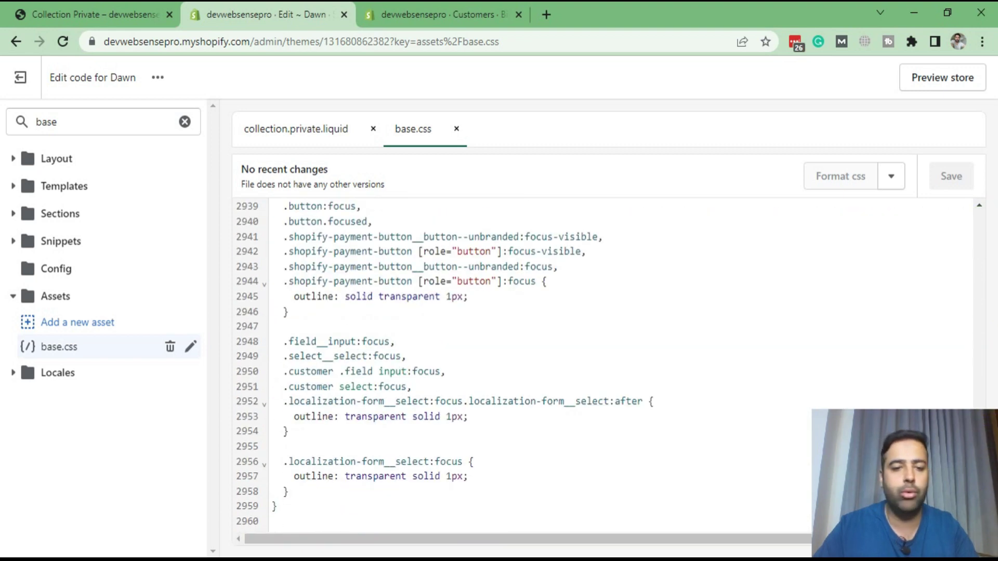
Append the .style_private centering and link-styling rules to the end of base.css and save it
click(428, 504)
key(Return)
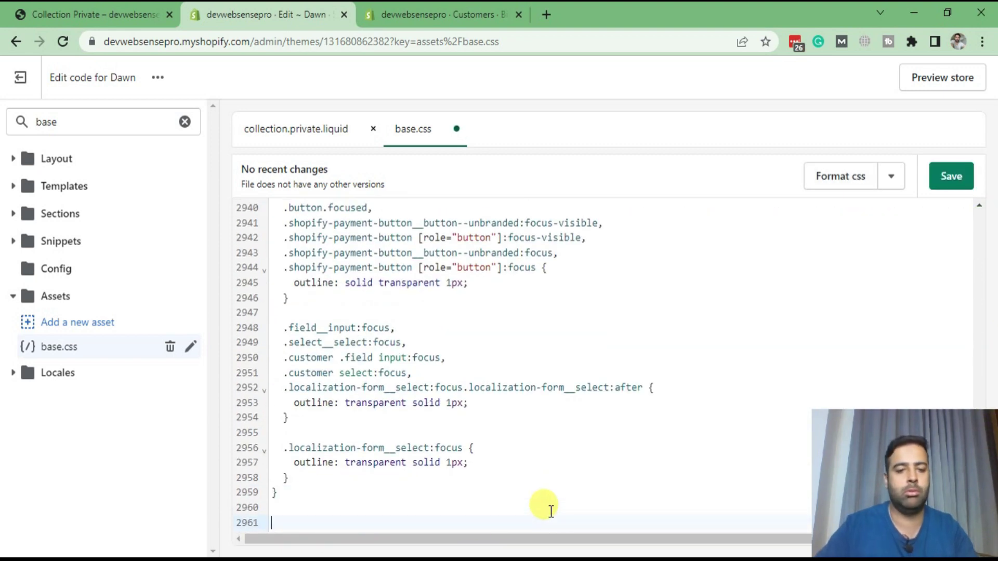
text(.style_private{   text-align: center; }  .style_private a{   text-decoration: none;   padding: 8px 15px;   border-radius: 5px;   background: #efefef;   margin: 0 5px; })
drag(327, 508, 273, 359)
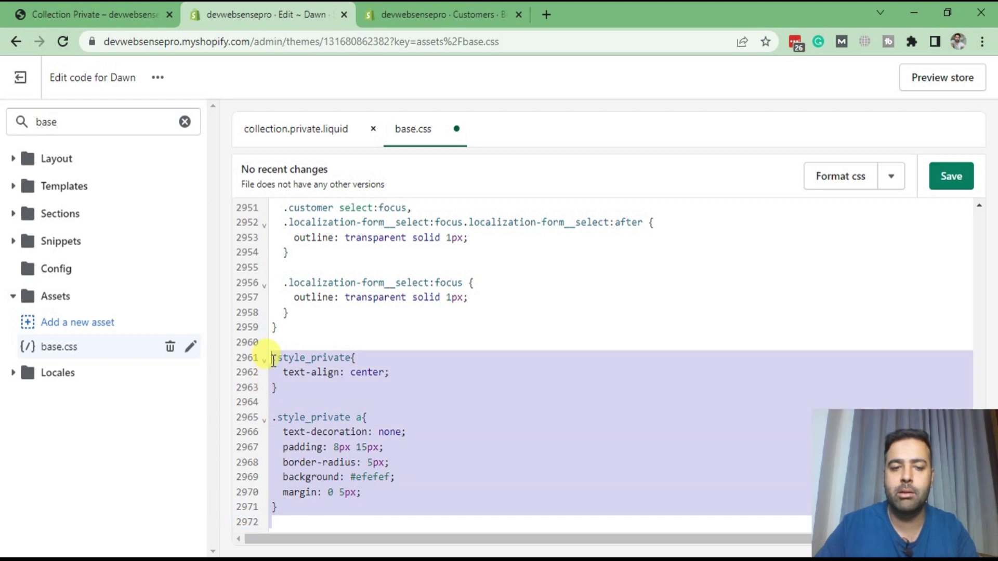
click(574, 398)
click(953, 178)
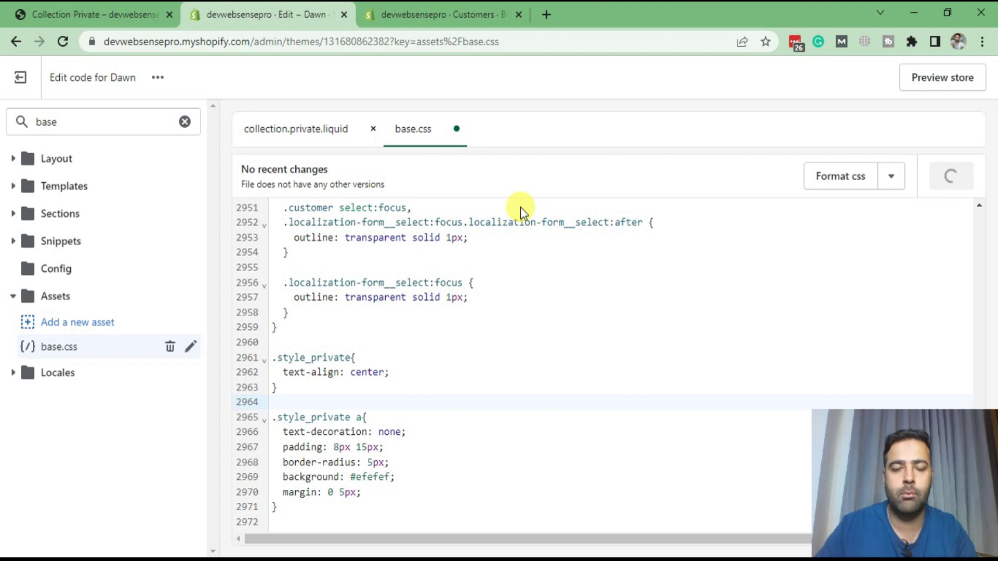
click(87, 15)
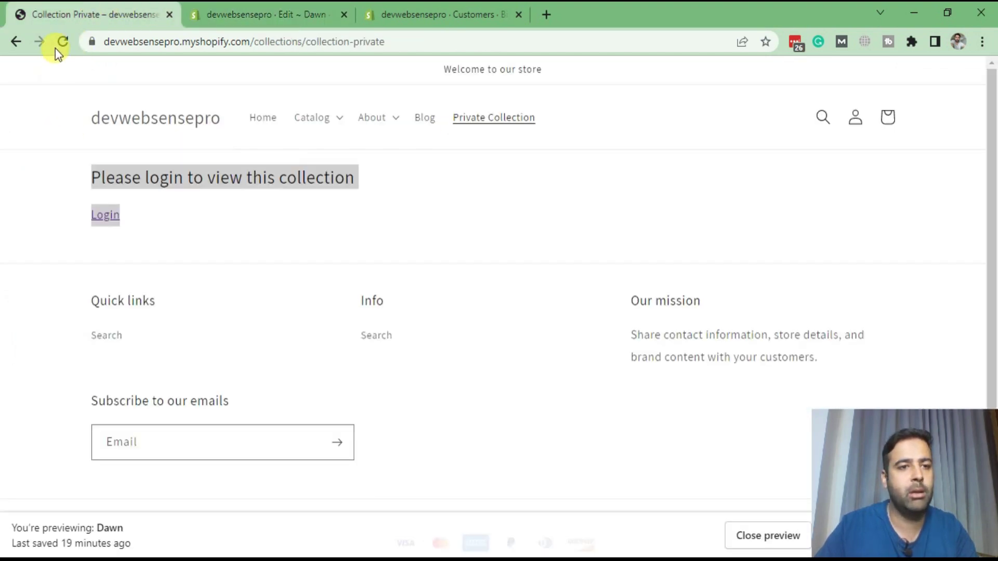
Reload the Private Collection page to see the centered prompt, then go to the Login page
click(55, 48)
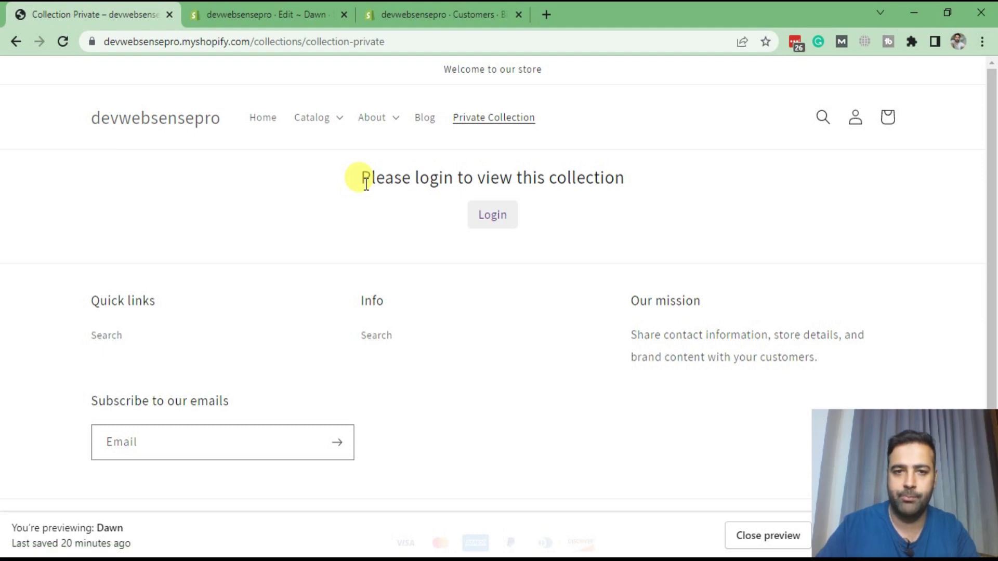
drag(362, 179, 626, 189)
click(626, 188)
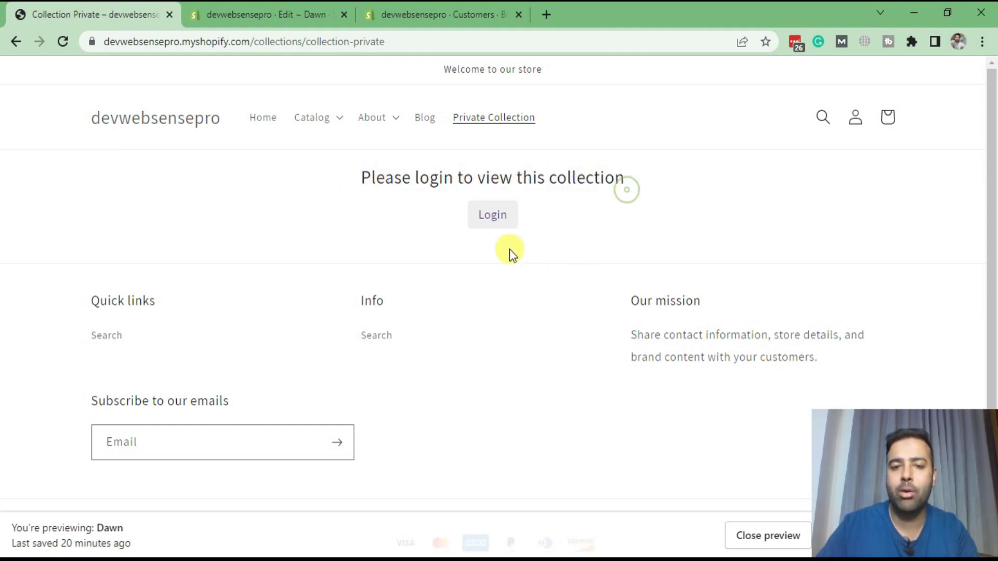
click(494, 222)
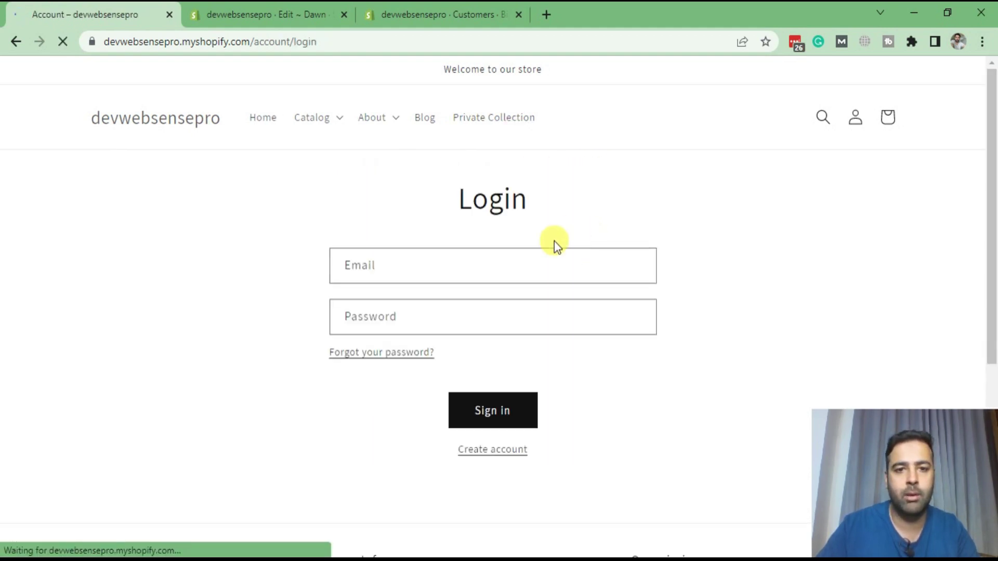
Sign in to the customer account with the saved email and password
click(473, 258)
key(Down)
key(Return)
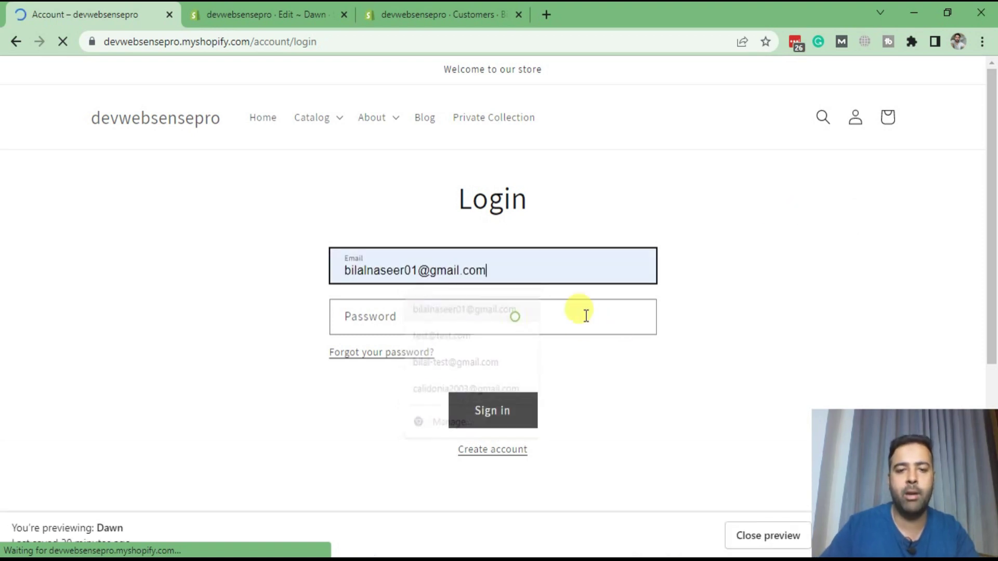
click(579, 322)
text(•••)
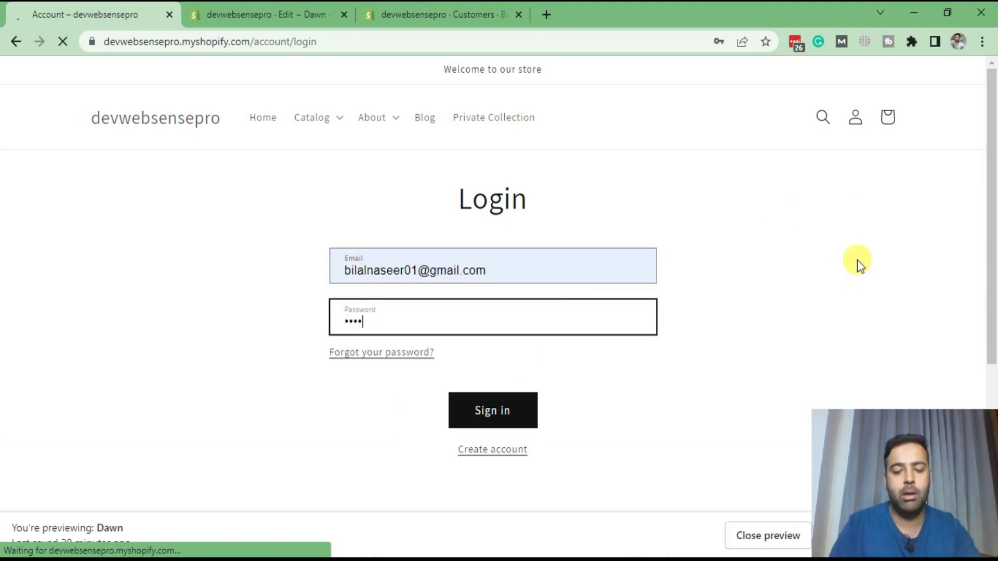
key(ctrl+a)
text(•••)
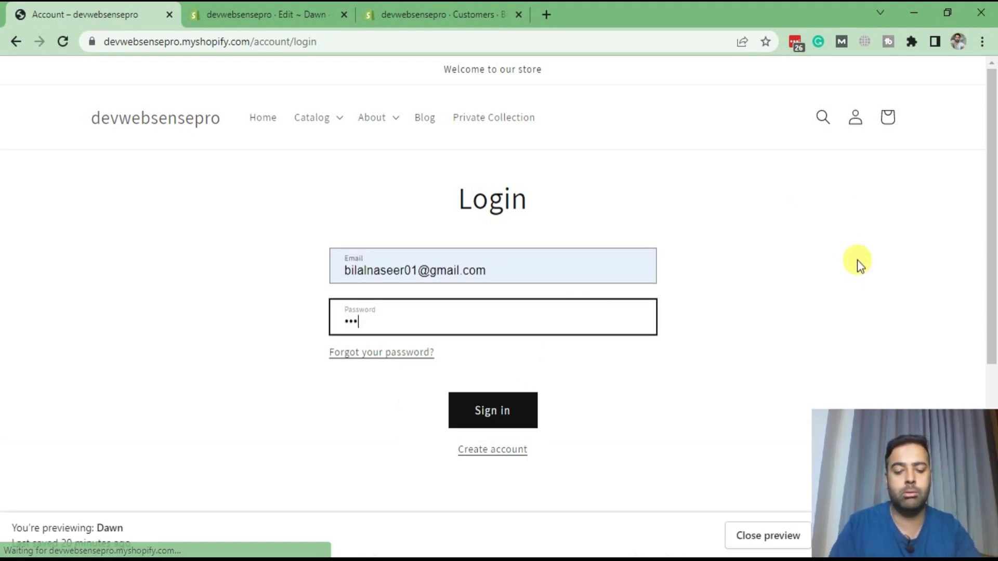
text(•••••)
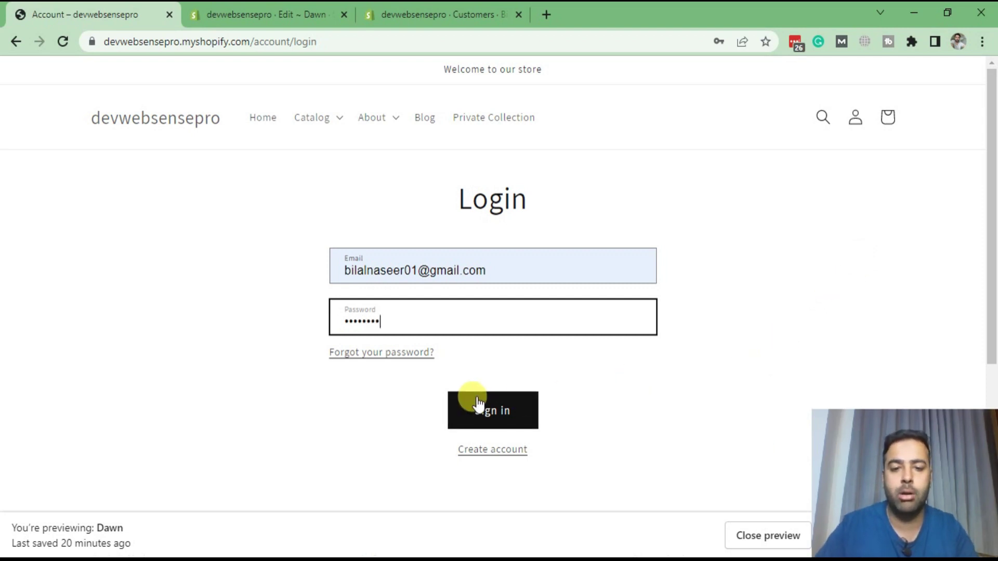
click(472, 402)
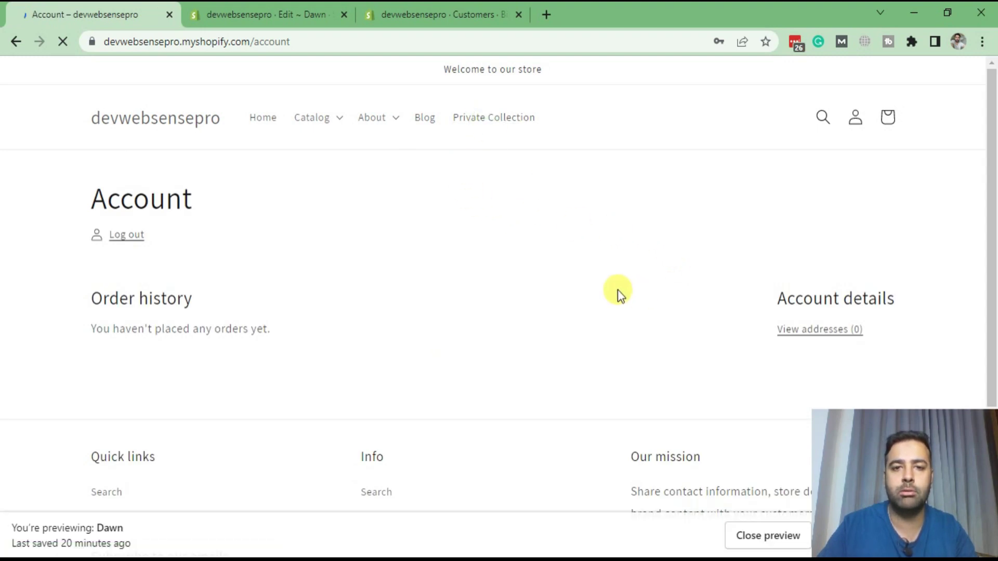
scroll(414, 162, down, 2)
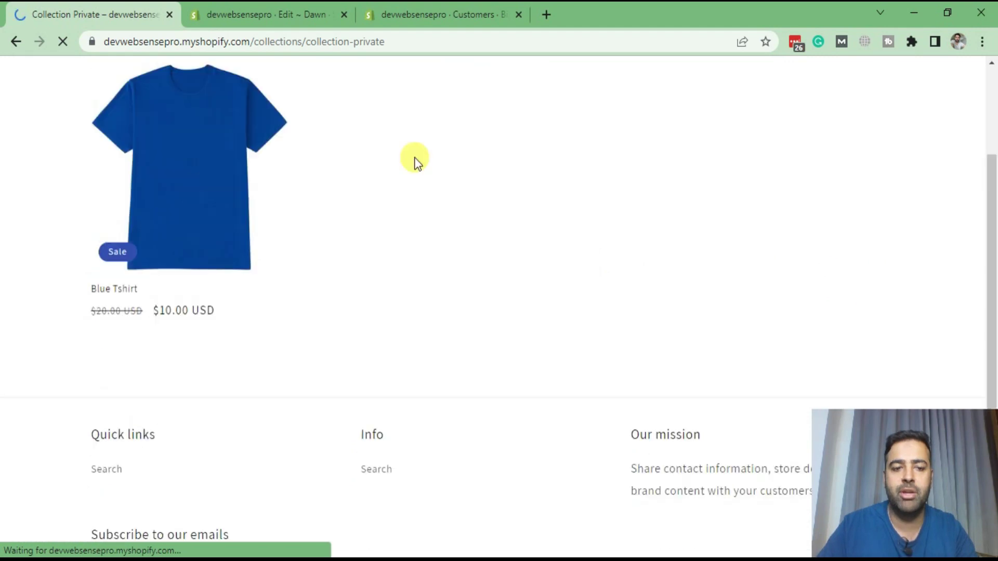
scroll(190, 241, up, 2)
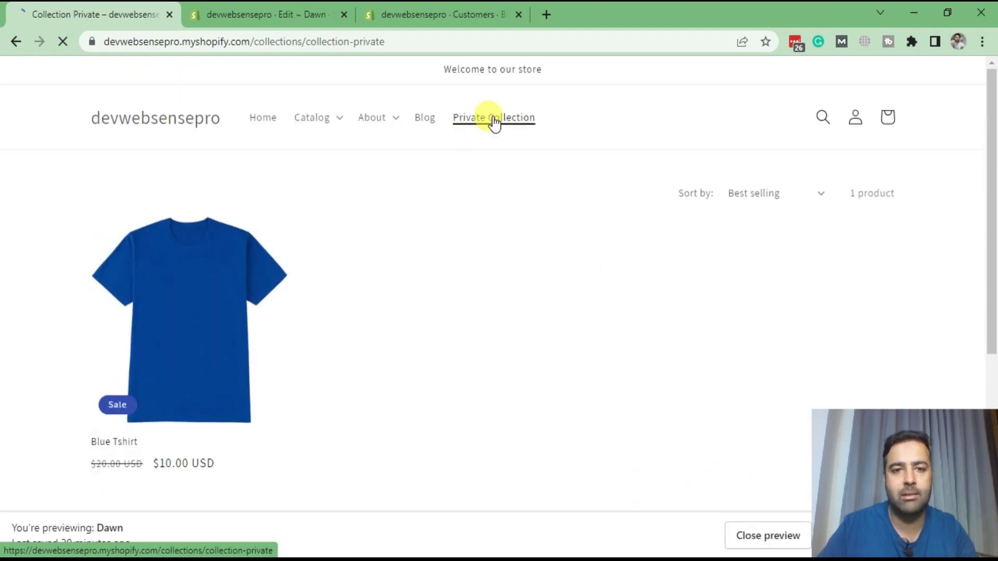
Log the customer out from the account page and reopen the Private Collection page
click(854, 121)
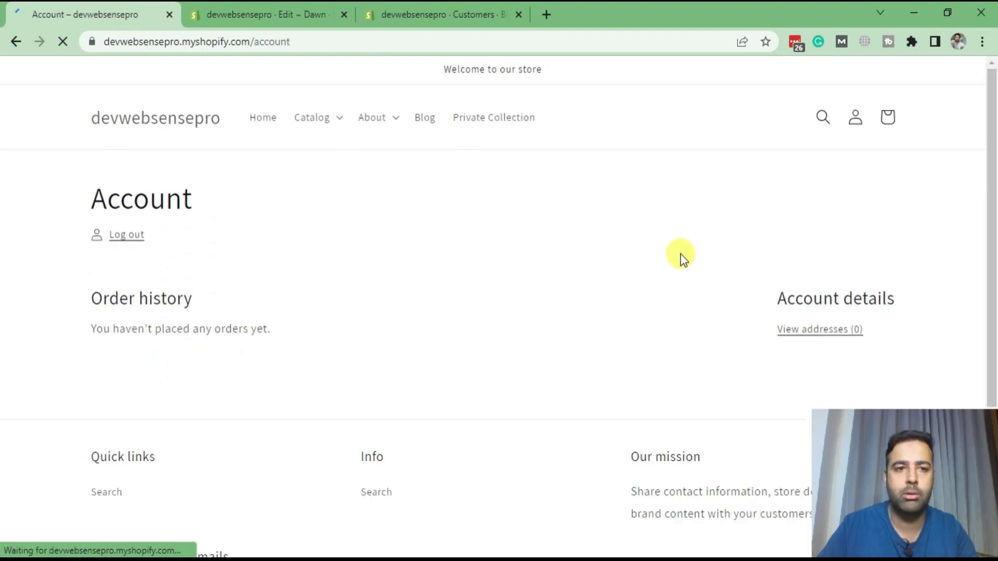
click(127, 236)
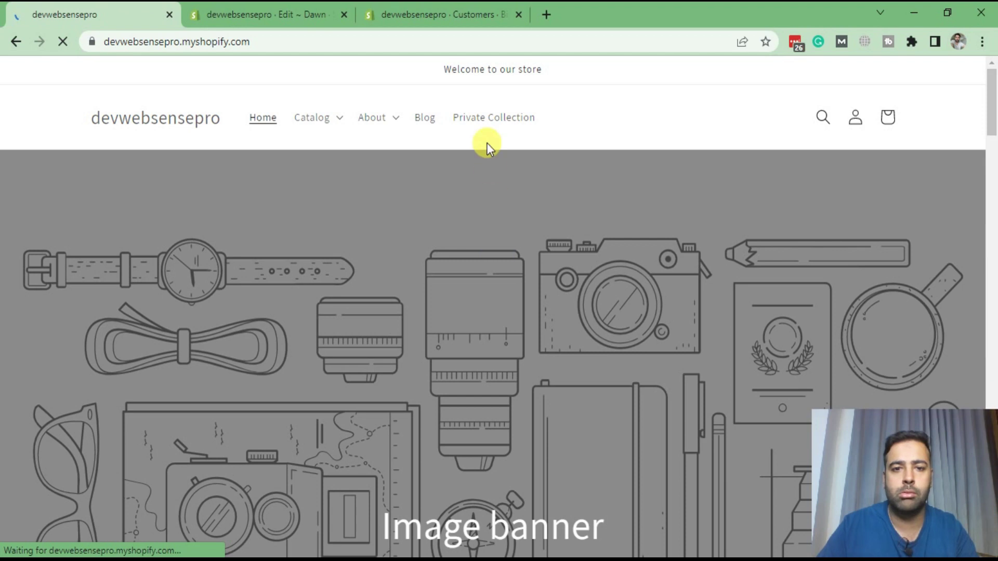
click(481, 119)
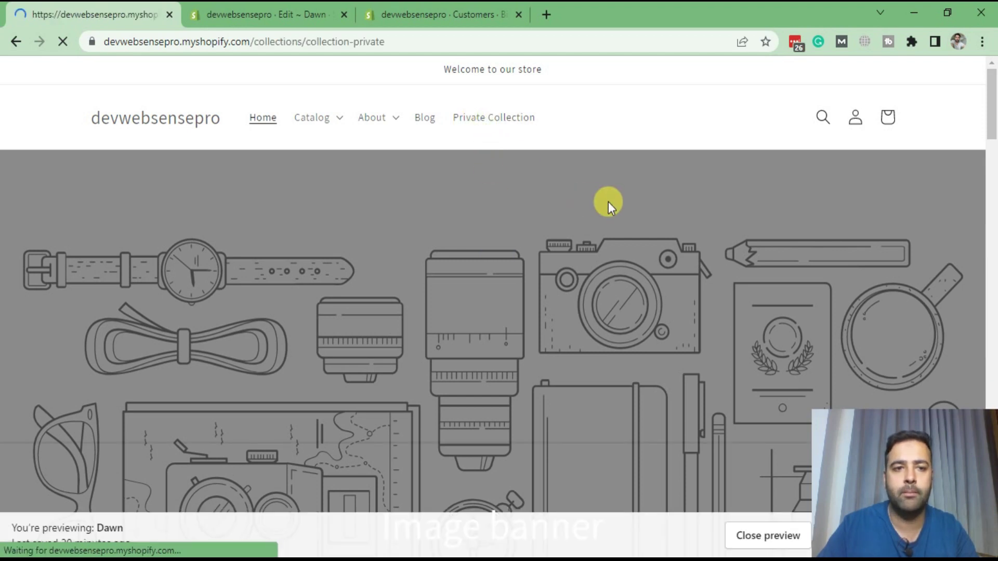